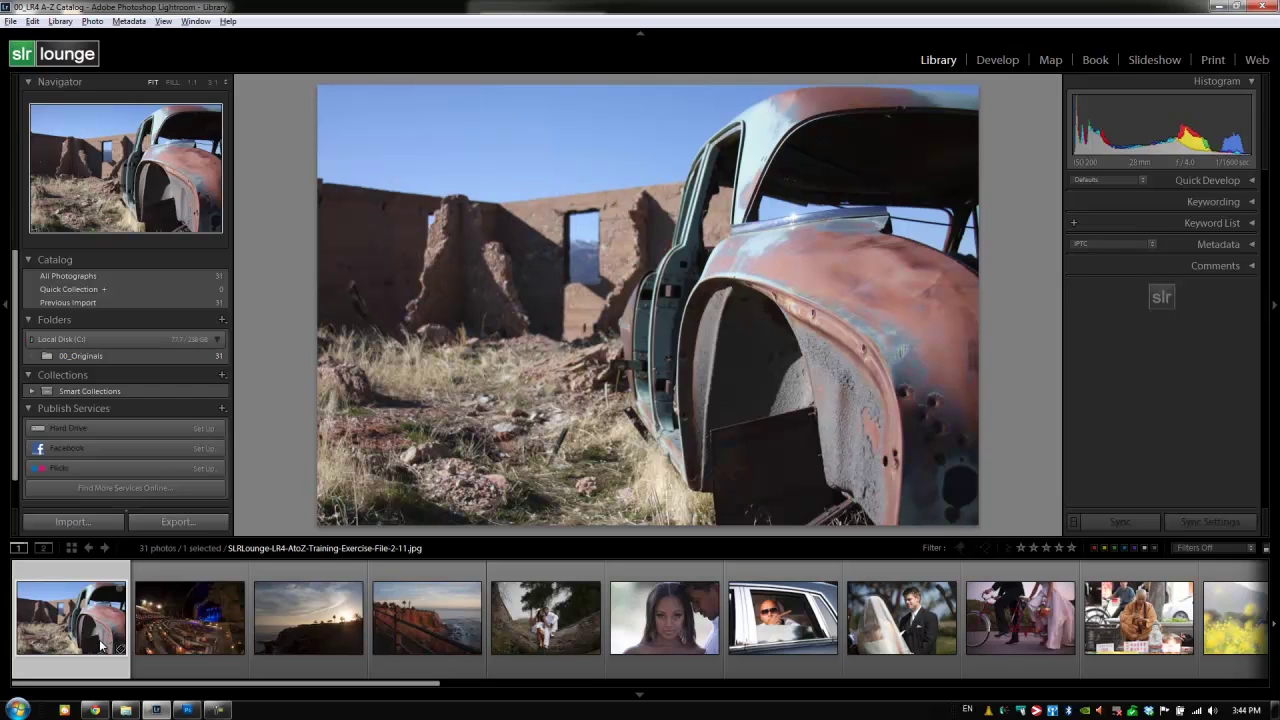
Select only the rusty car photo and open its Export One File dialog with Ctrl+Shift+E
{"action": "left_click", "coordinate": [291, 617], "text": "shift"}
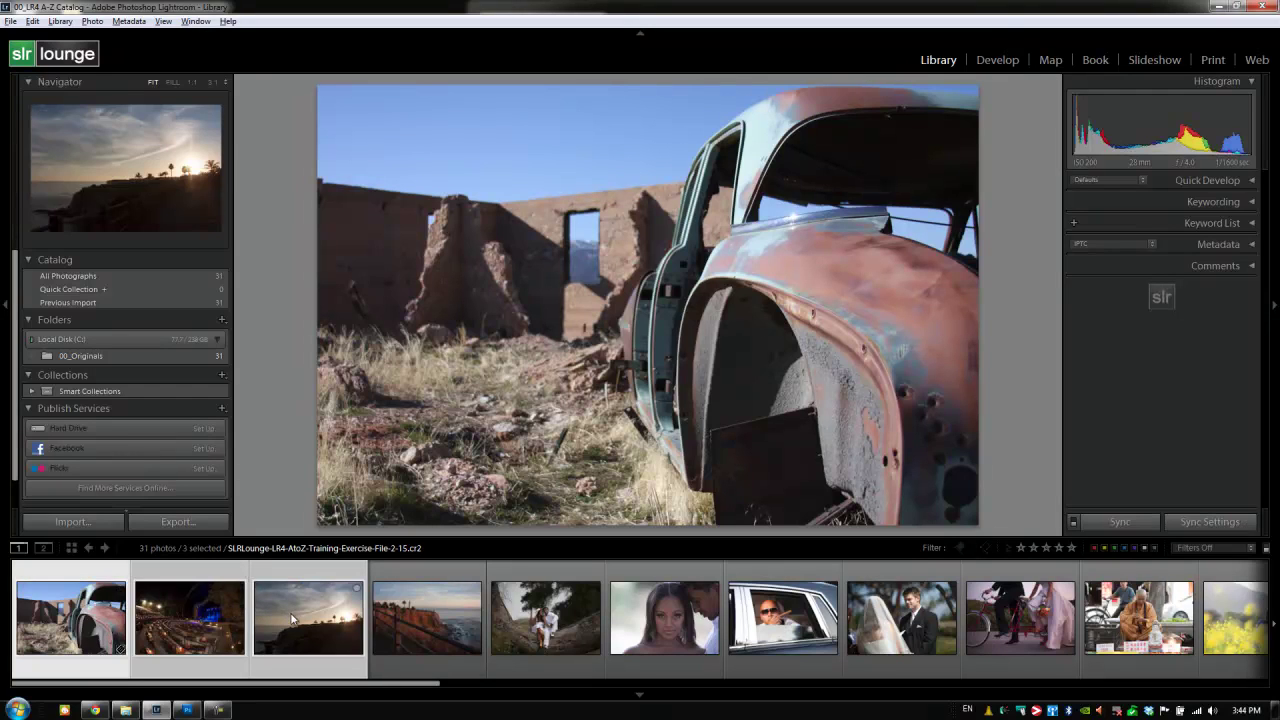
{"action": "left_click", "coordinate": [99, 622]}
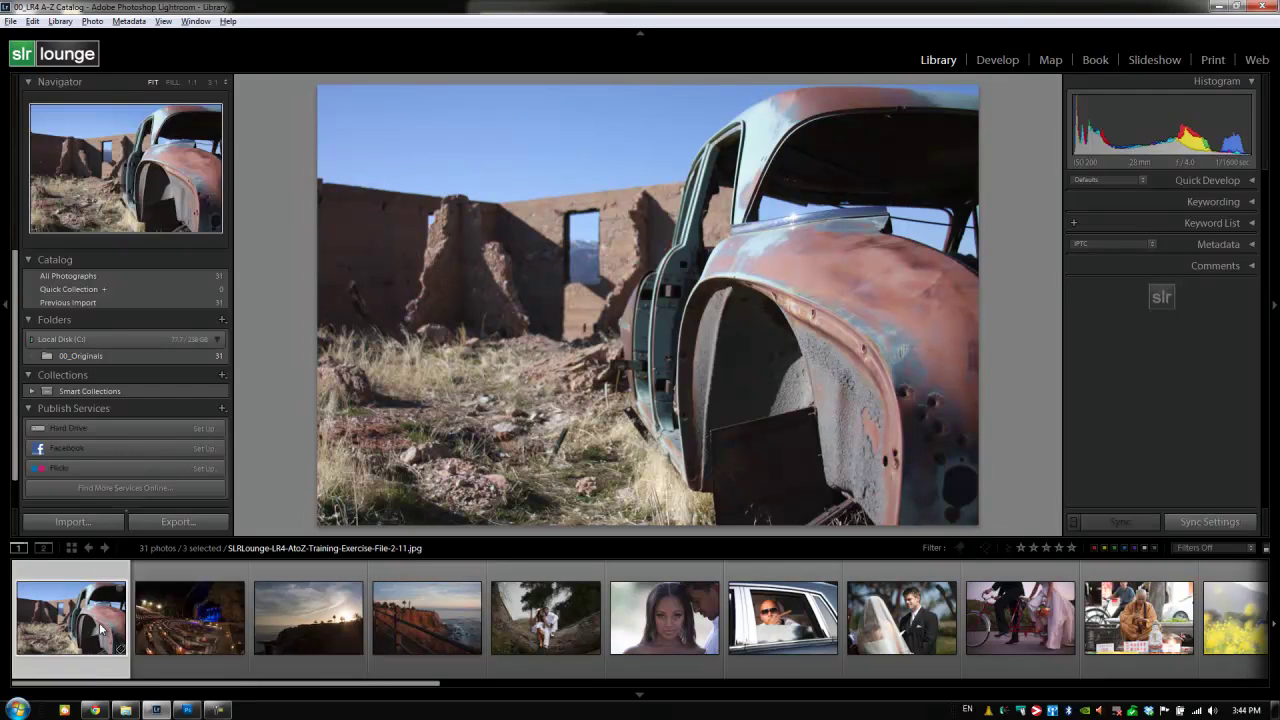
{"action": "right_click", "coordinate": [562, 242]}
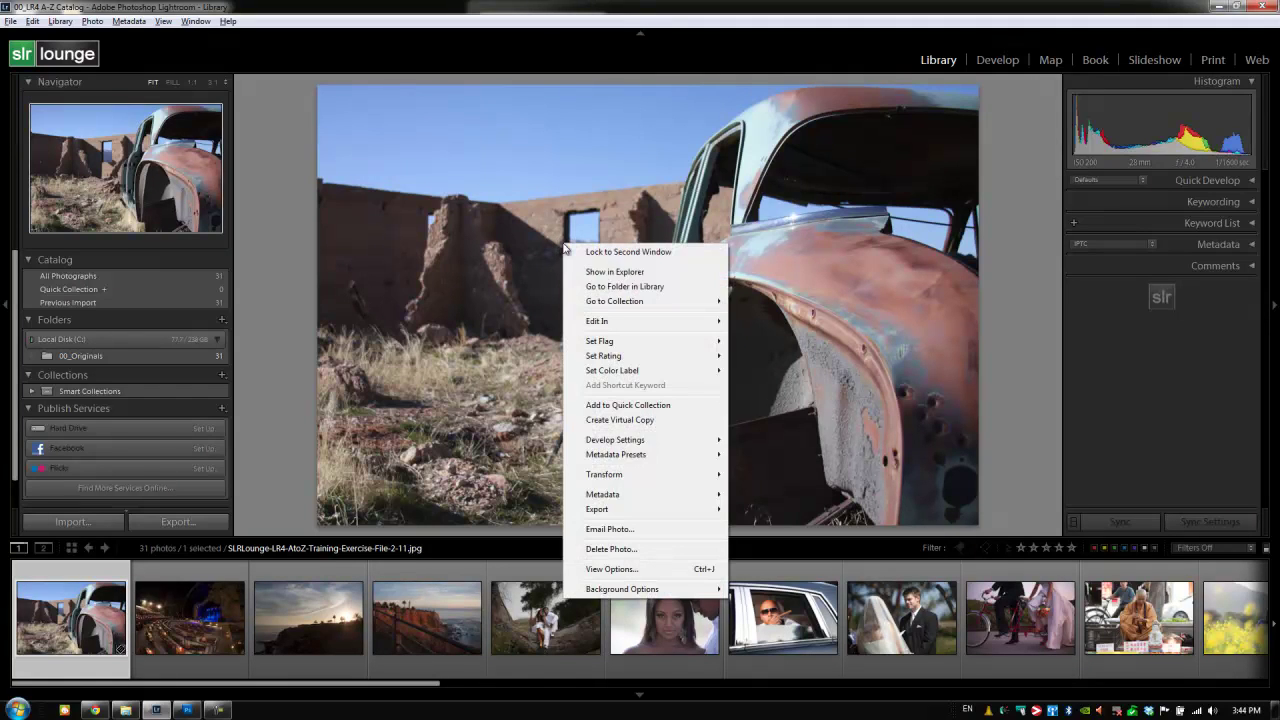
{"action": "mouse_move", "coordinate": [640, 509]}
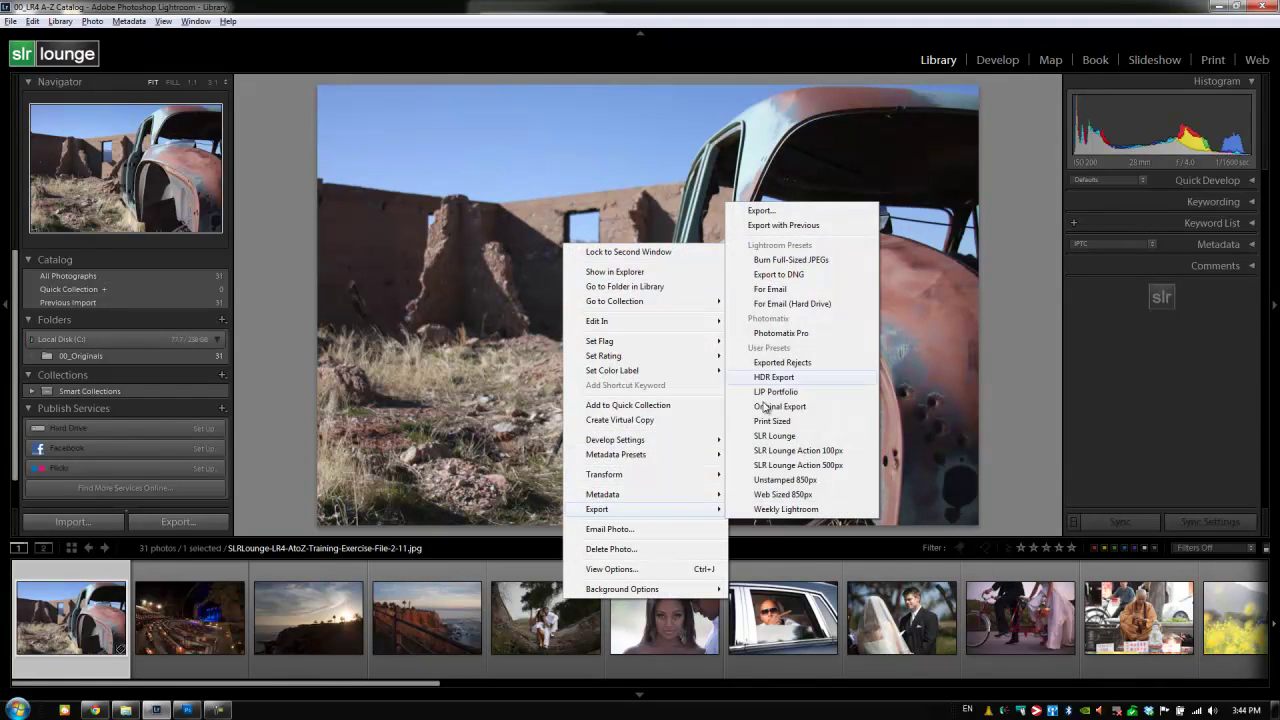
{"action": "left_click", "coordinate": [620, 97]}
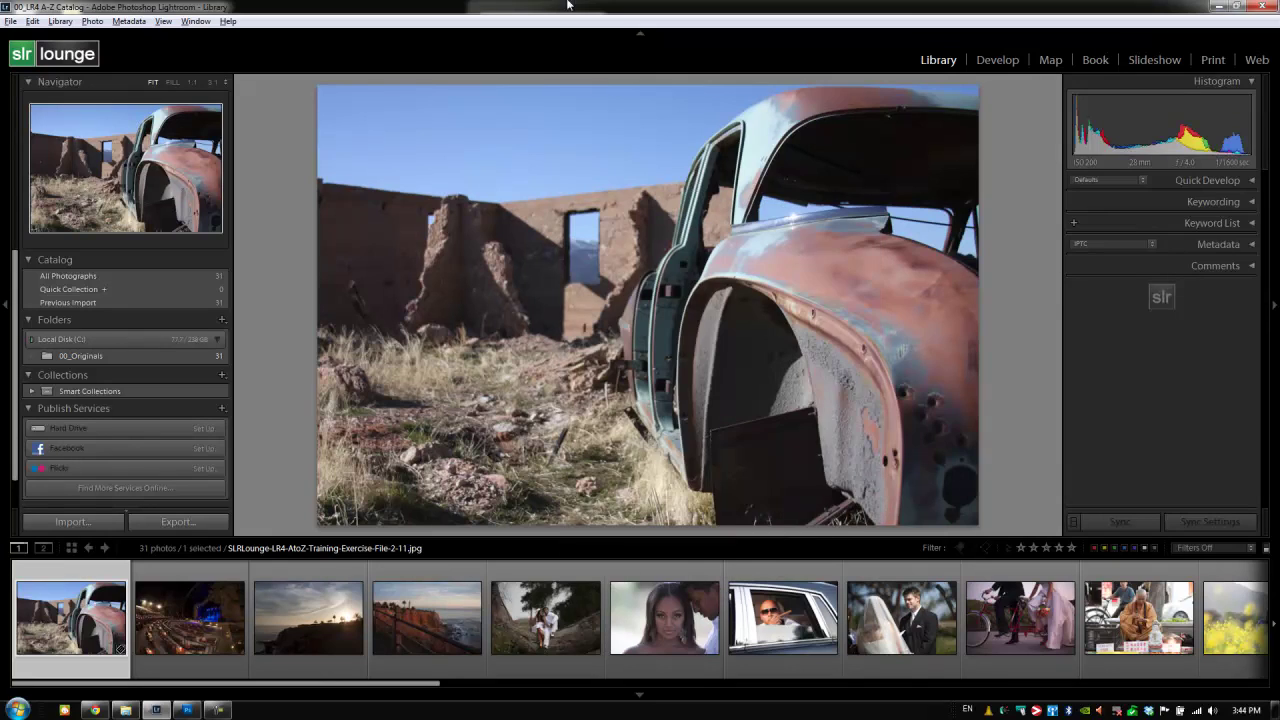
{"action": "left_click", "coordinate": [16, 21]}
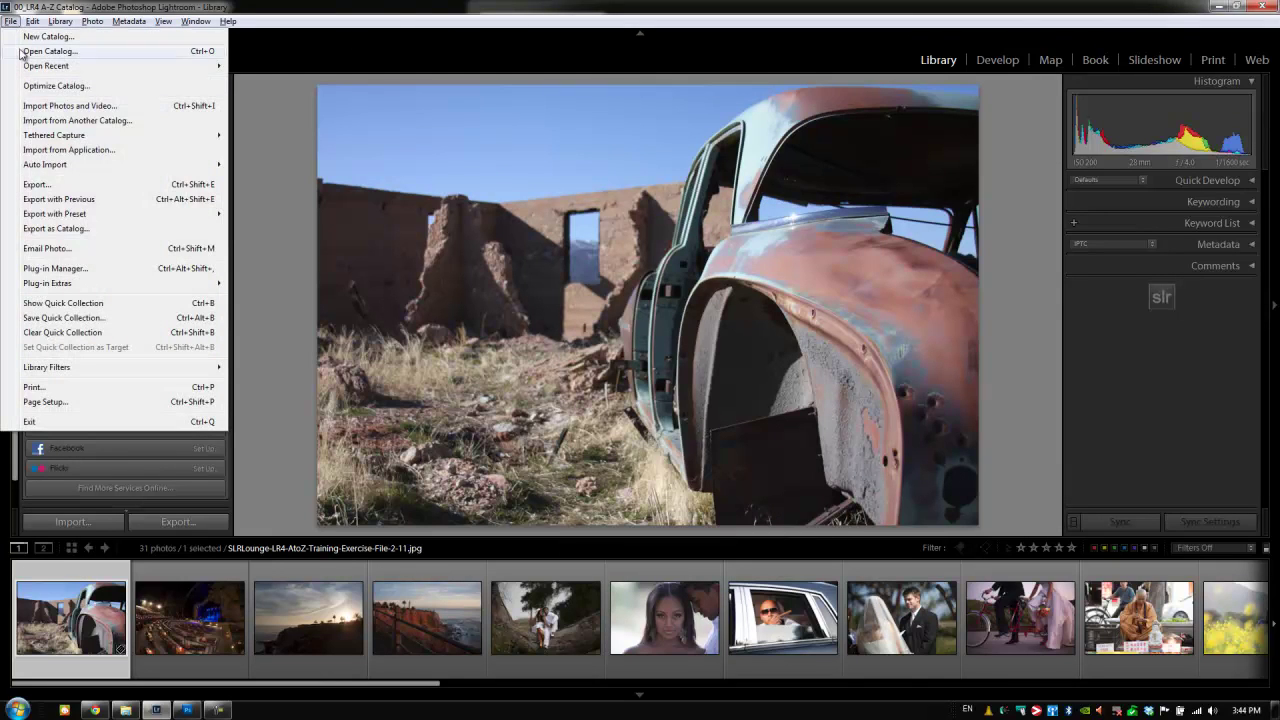
{"action": "left_click", "coordinate": [462, 5]}
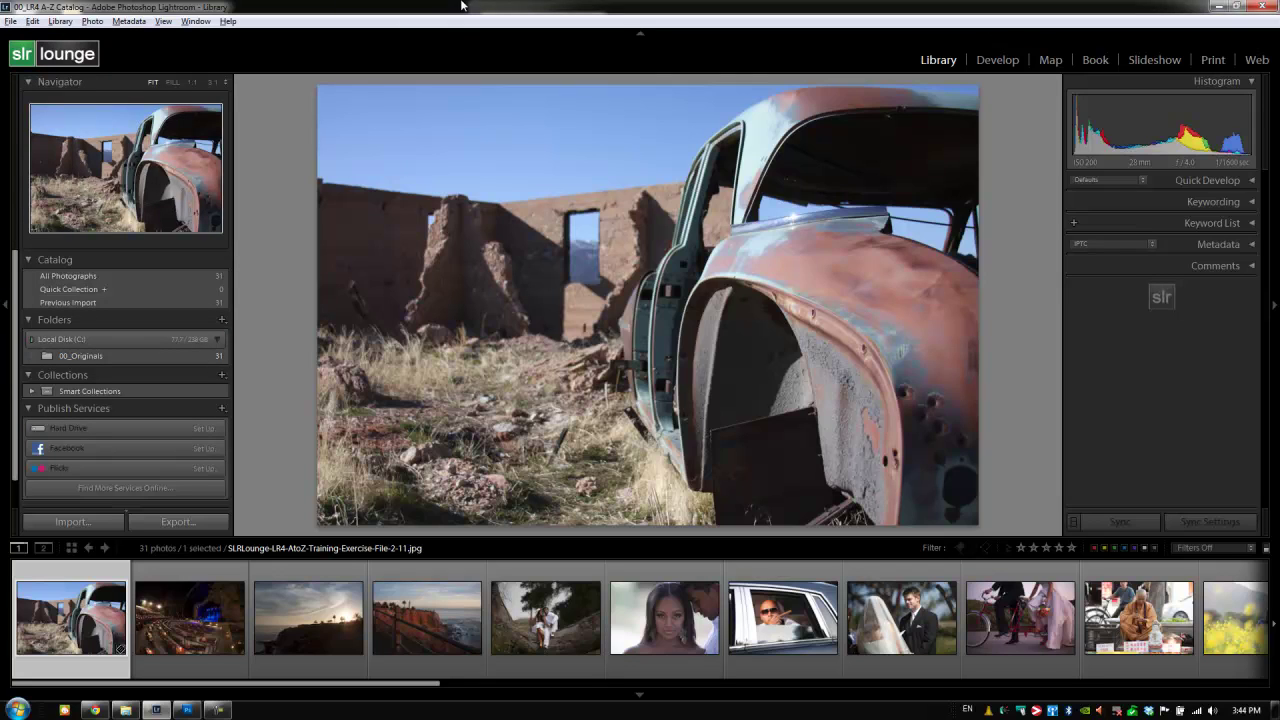
{"action": "key", "text": "ctrl+shift+e"}
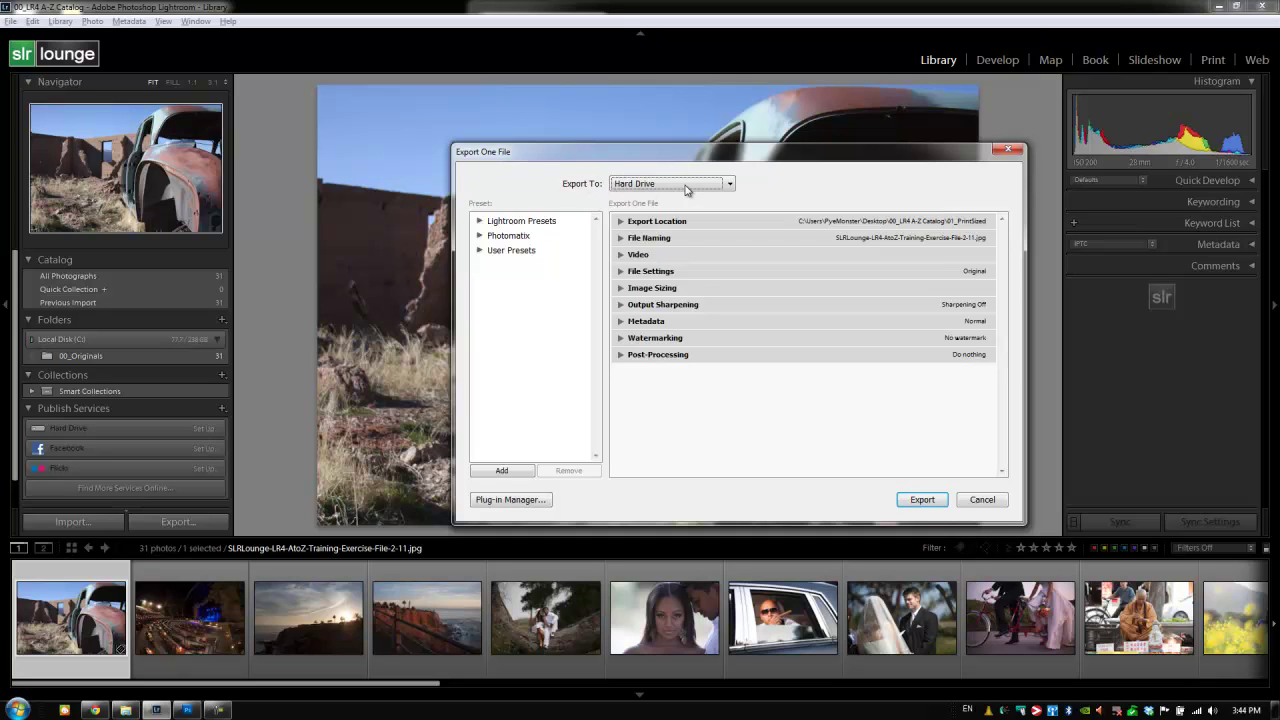
Keep Hard Drive as the Export To destination
{"action": "left_click", "coordinate": [687, 190]}
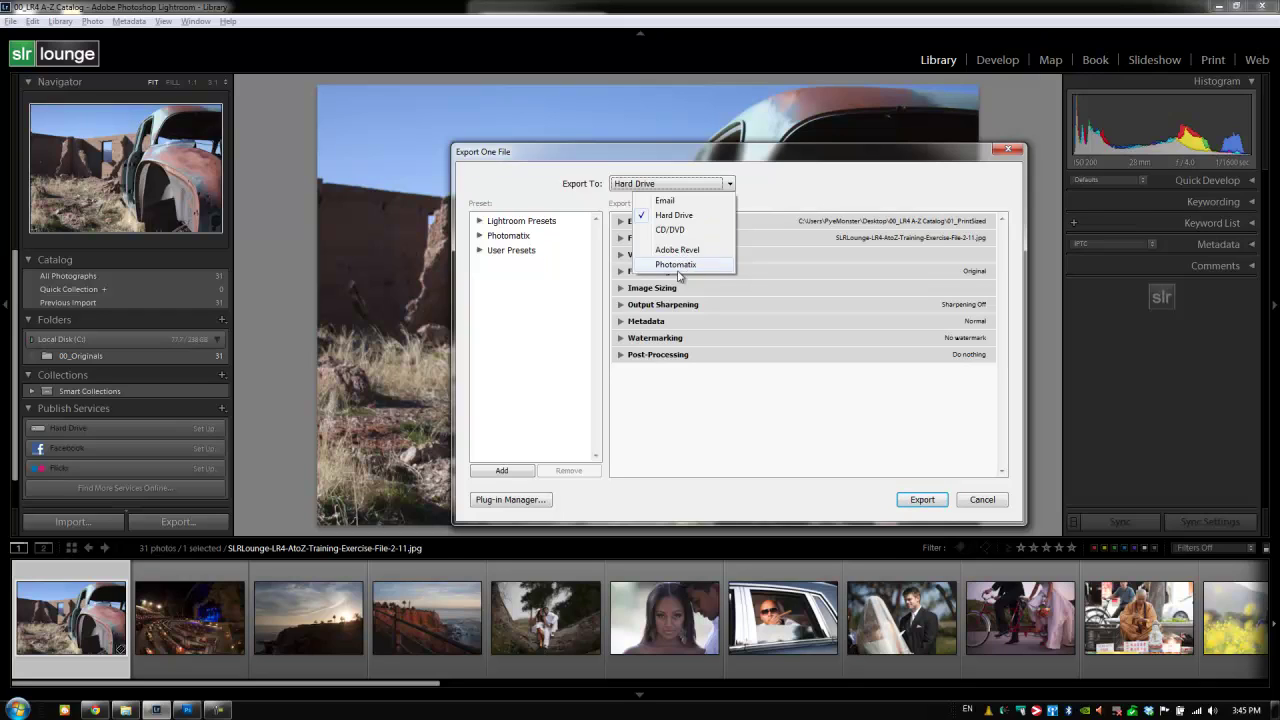
{"action": "left_click", "coordinate": [684, 216]}
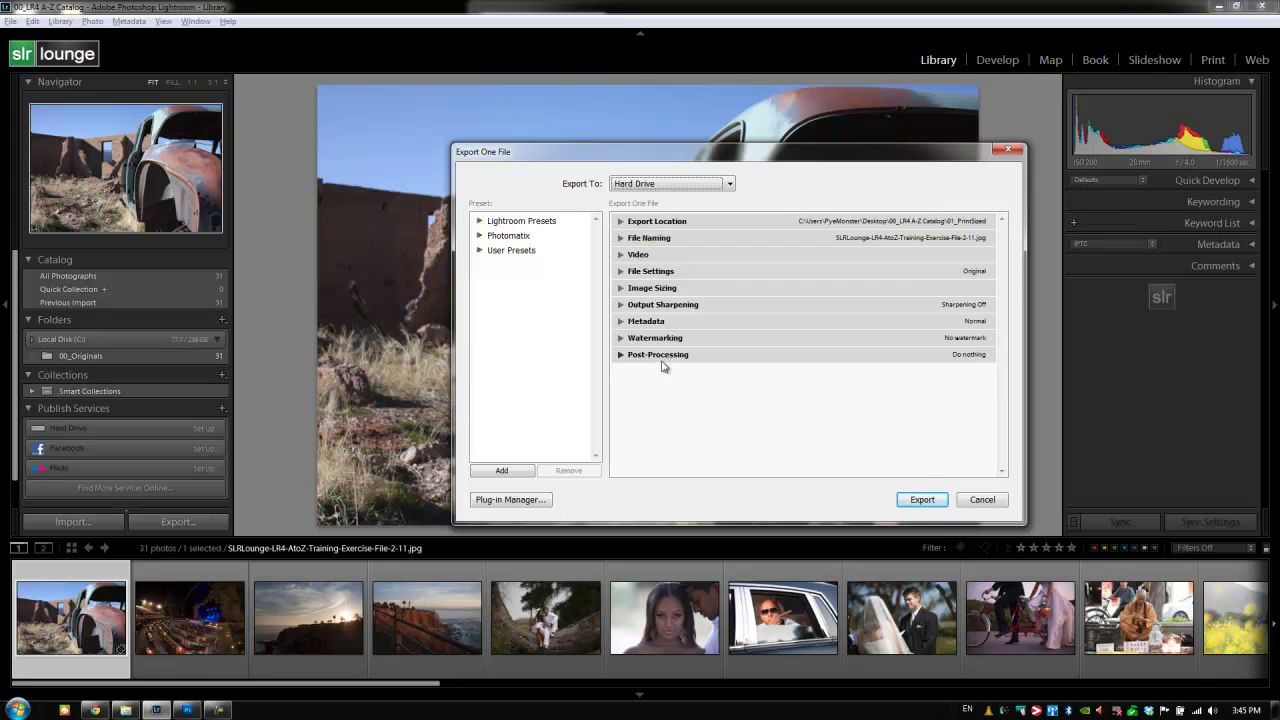
Choose 01_PrintSized inside 00_LR4 A-Z Catalog as the export folder
{"action": "left_click", "coordinate": [622, 224]}
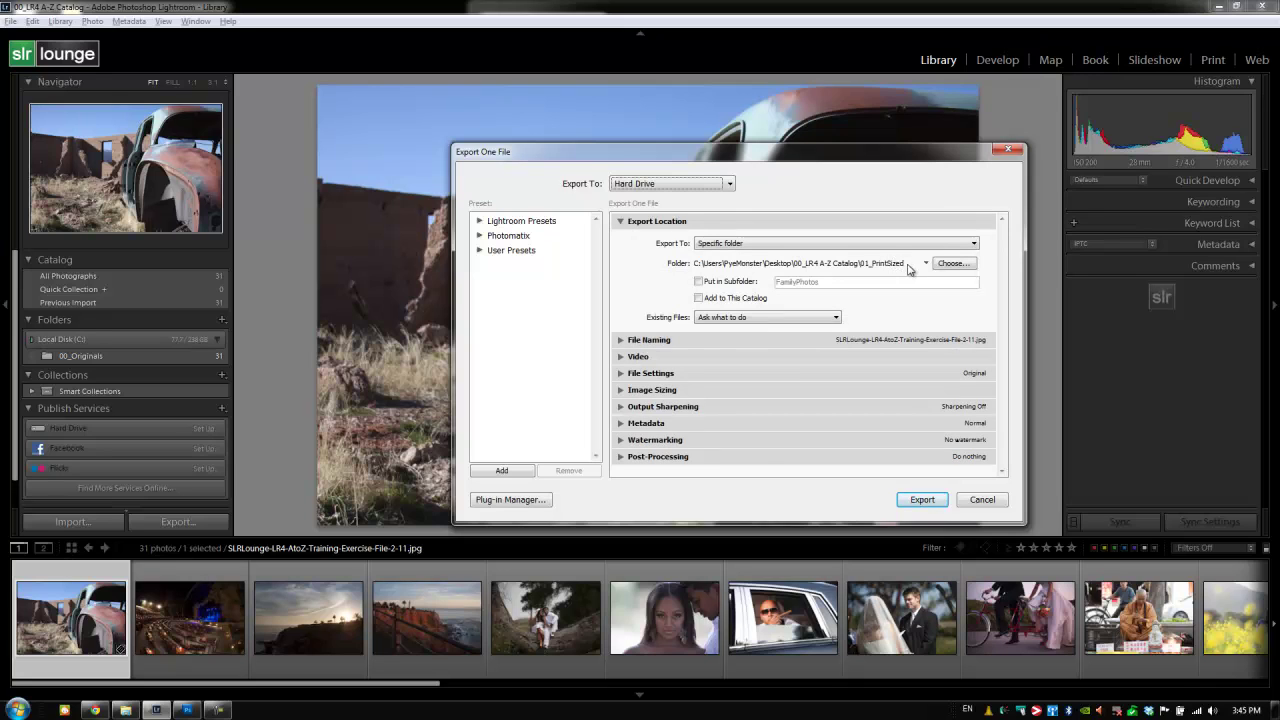
{"action": "left_click", "coordinate": [953, 262]}
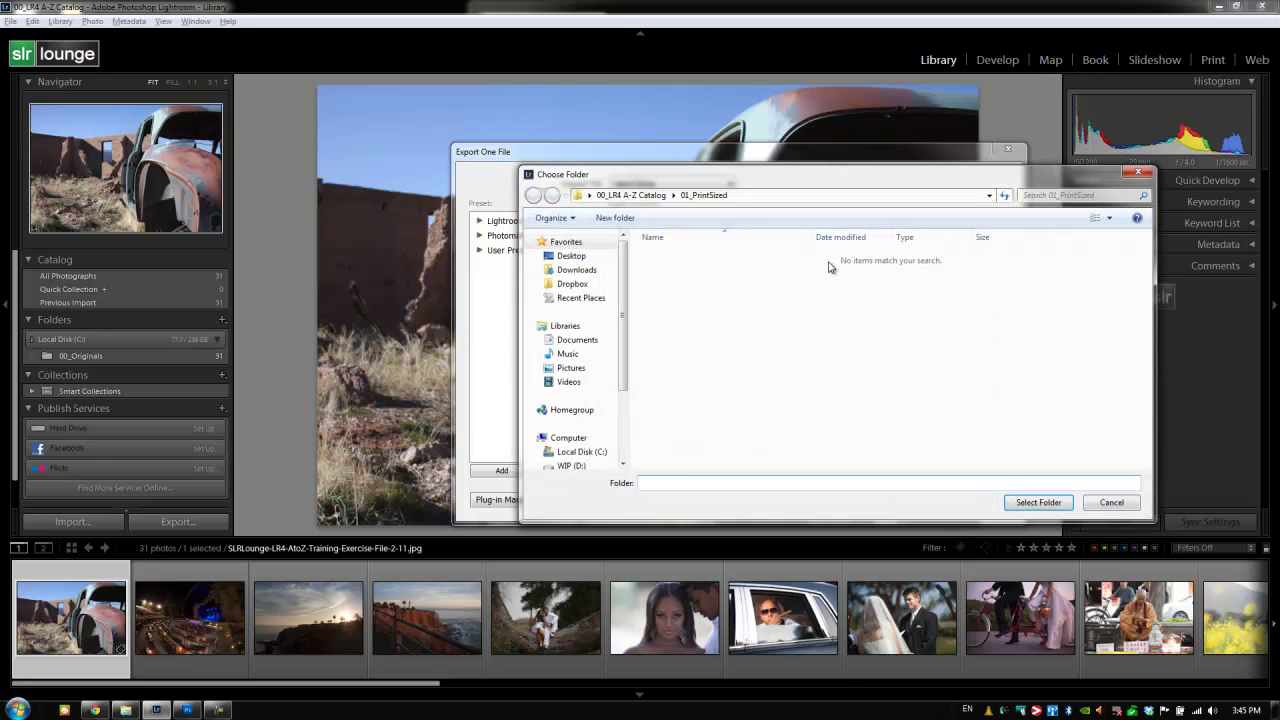
{"action": "left_click", "coordinate": [650, 196]}
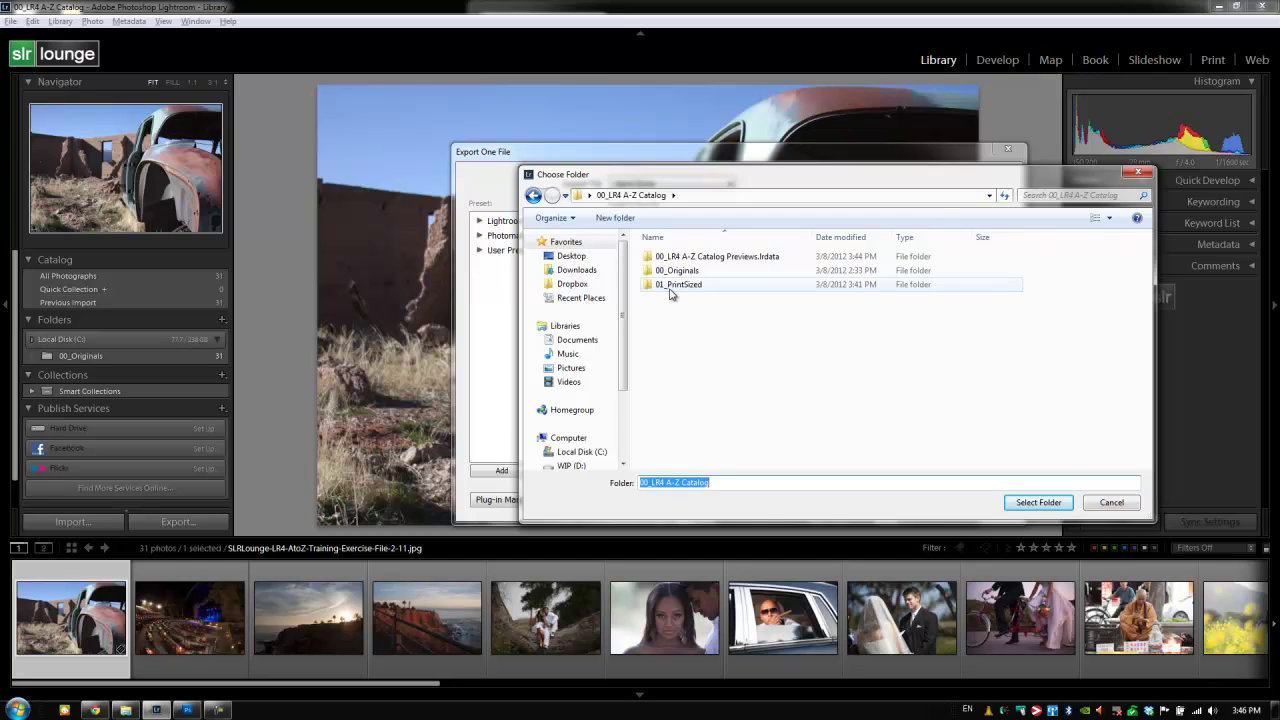
{"action": "left_click", "coordinate": [672, 285]}
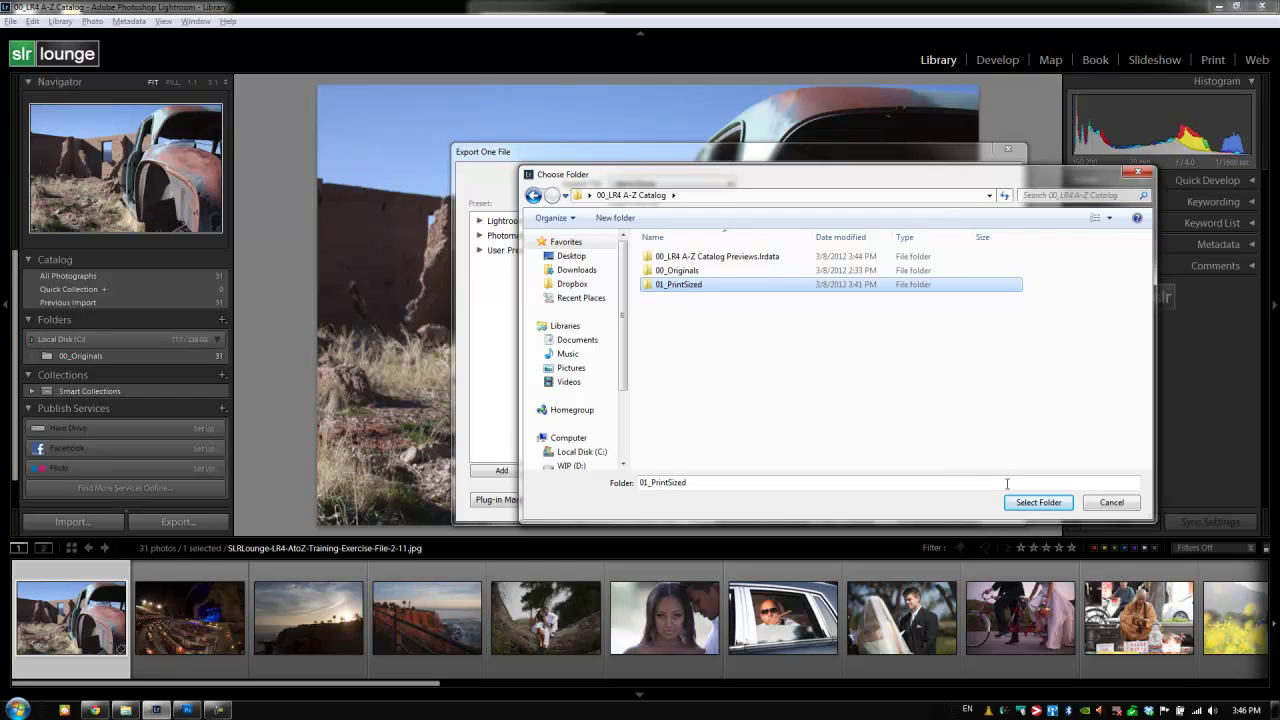
{"action": "left_click", "coordinate": [1036, 503]}
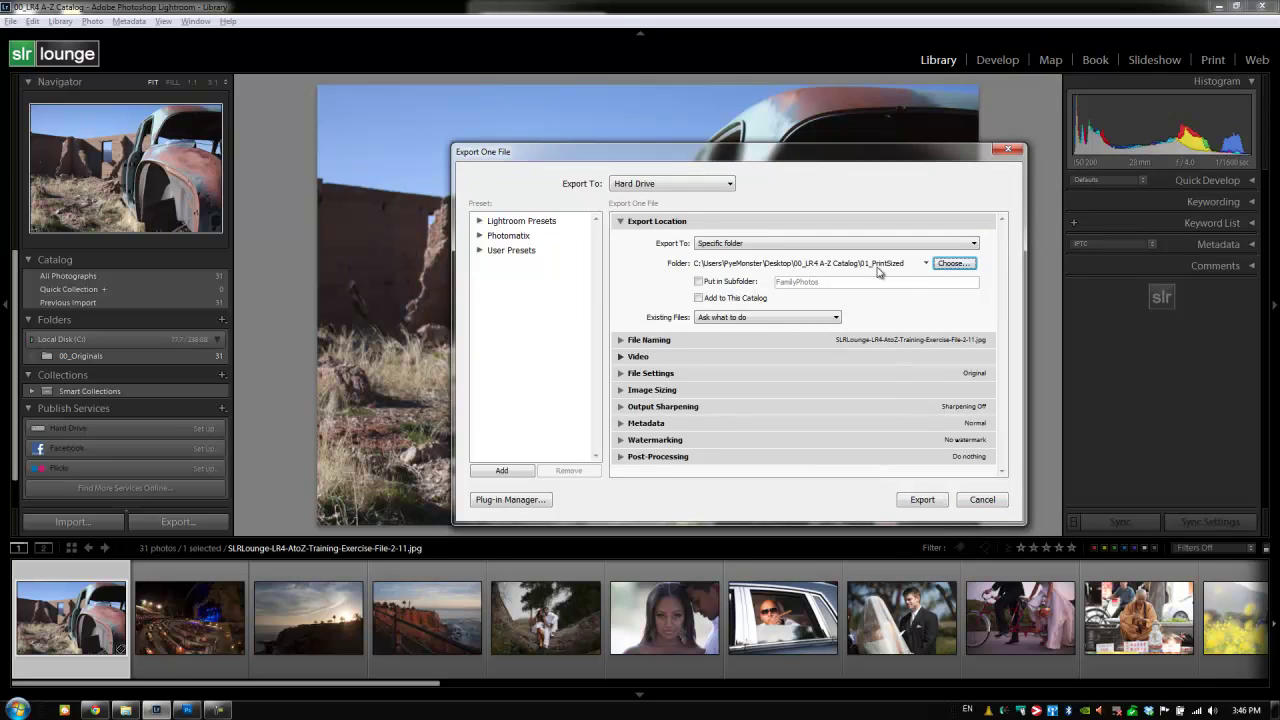
Leave Put in Subfolder off and keep Existing Files on 'Ask what to do'
{"action": "left_click", "coordinate": [701, 284]}
{"action": "double_click", "coordinate": [814, 283]}
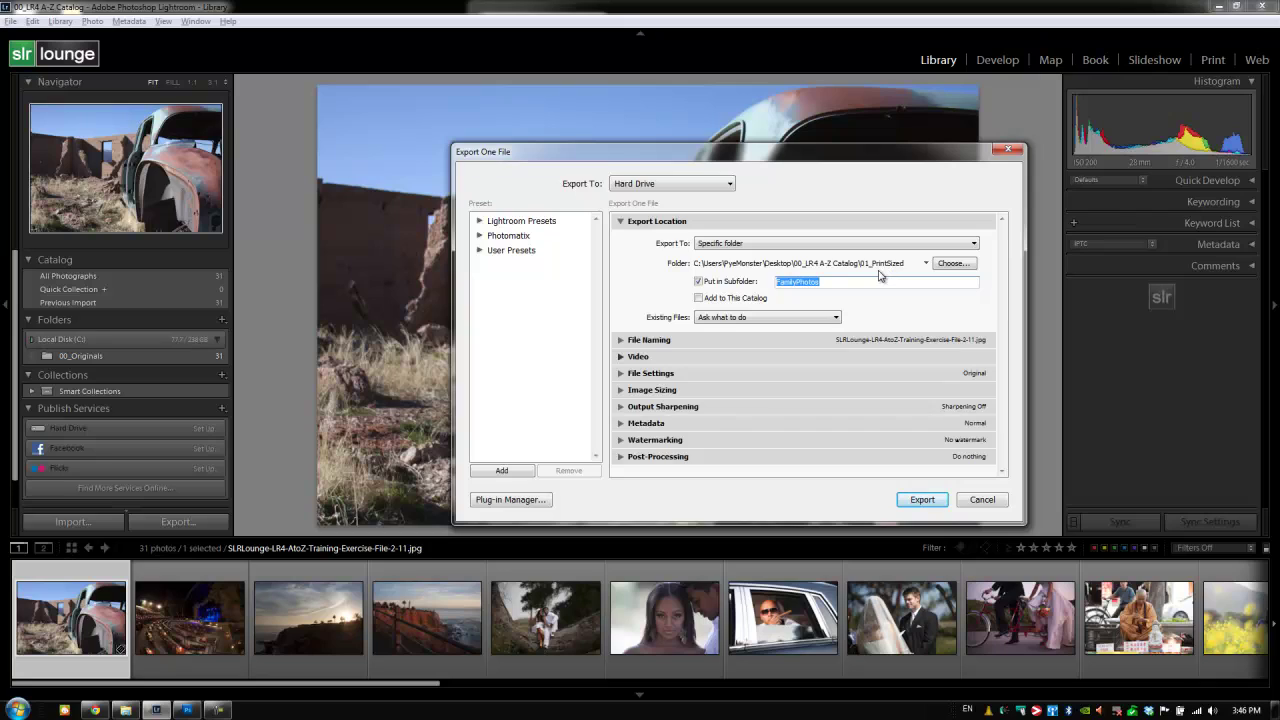
{"action": "left_click", "coordinate": [716, 287]}
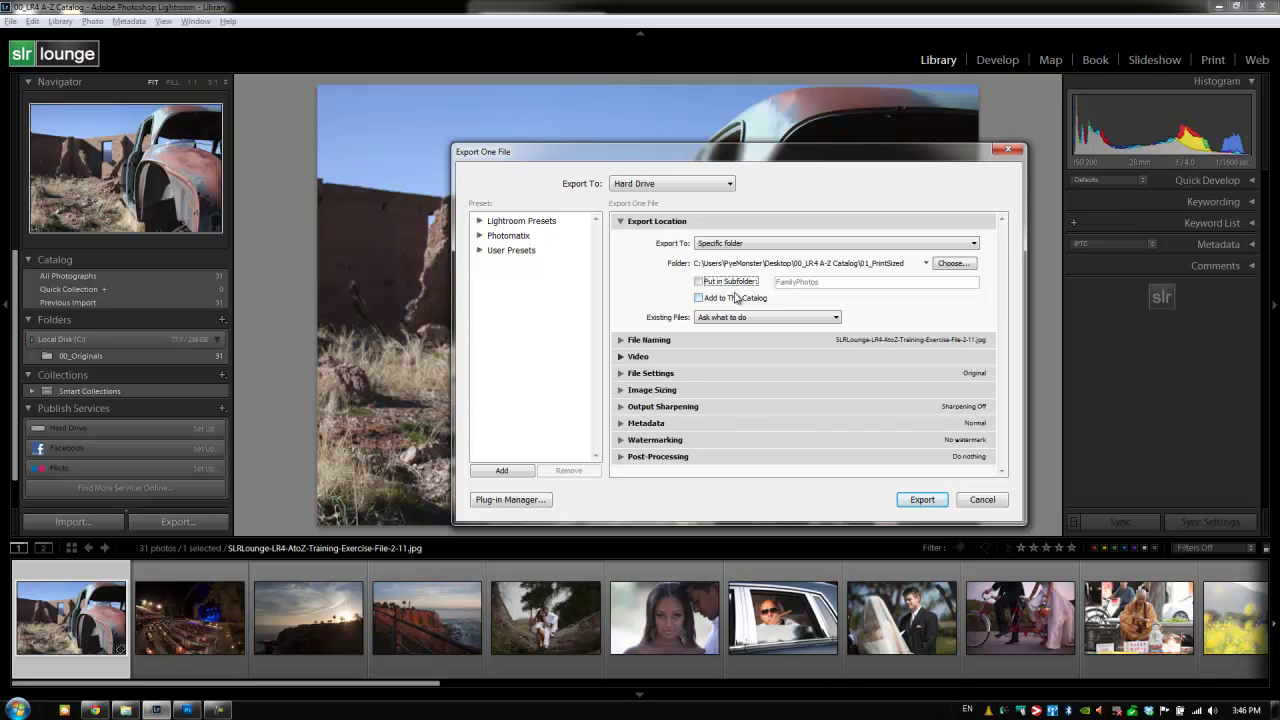
{"action": "left_click", "coordinate": [716, 318]}
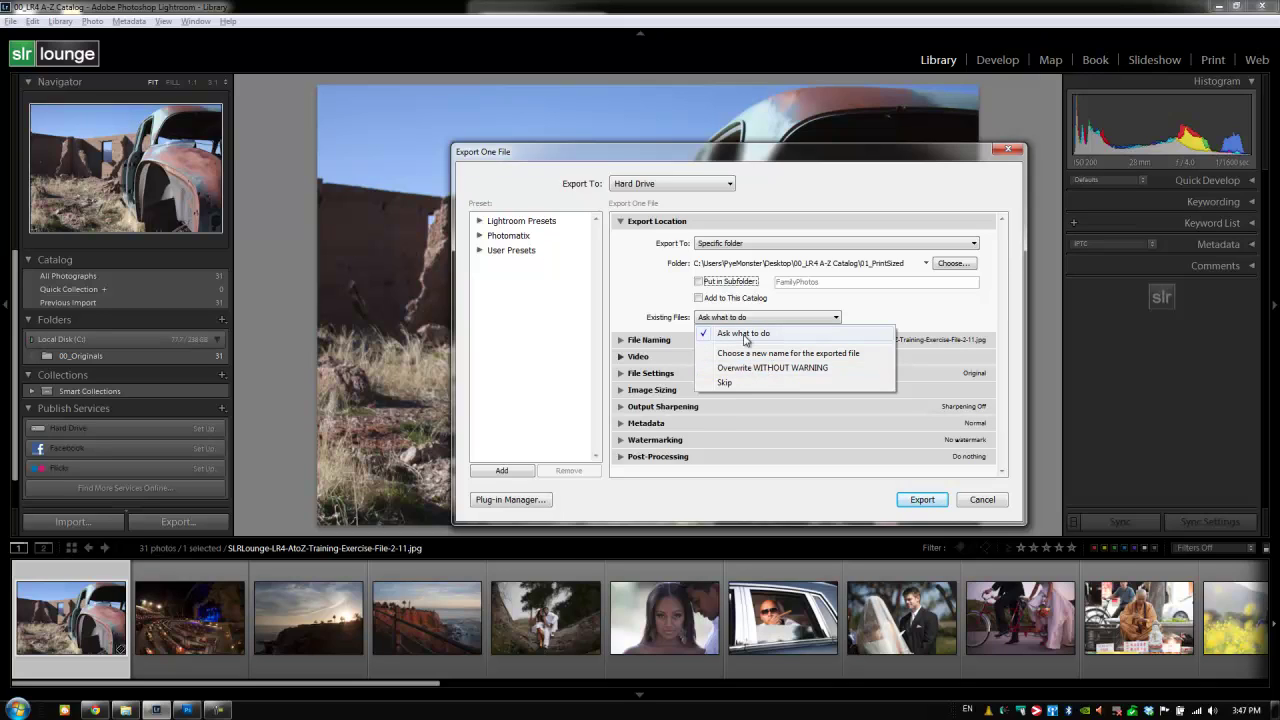
{"action": "left_click", "coordinate": [750, 336]}
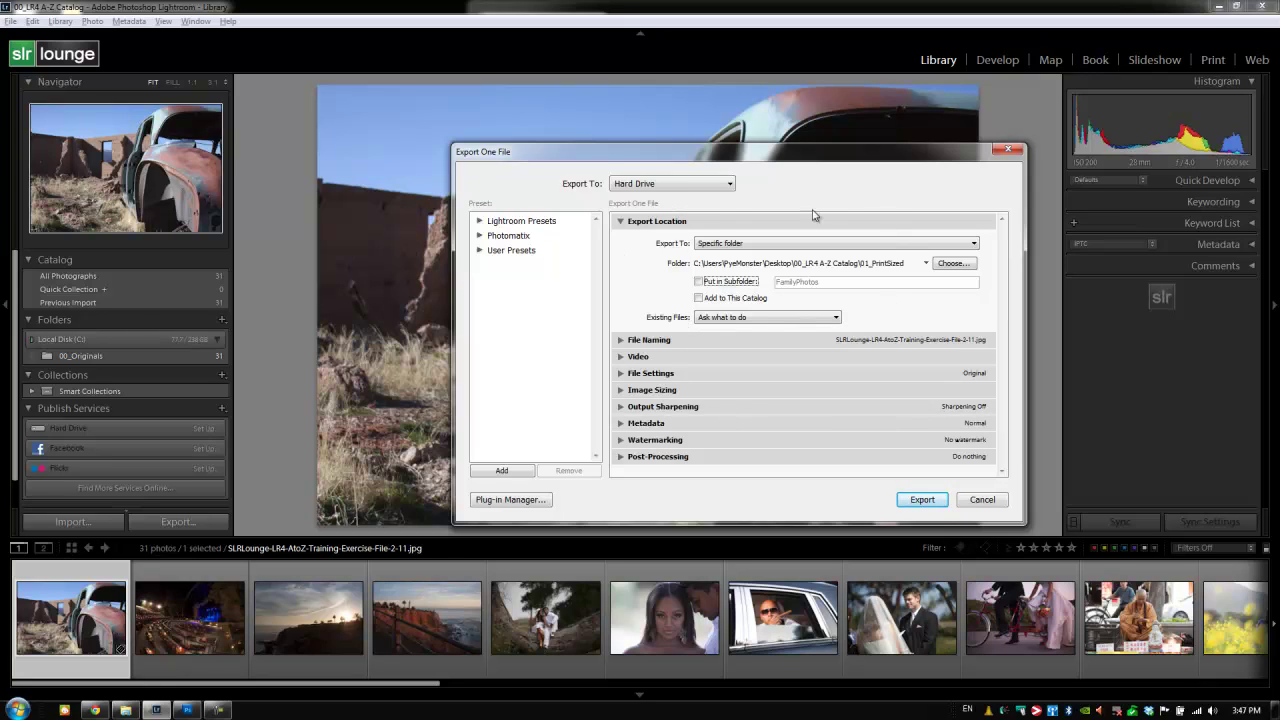
Keep original file names, cancelling the Rename To template editor and turning renaming off
{"action": "left_click", "coordinate": [620, 221]}
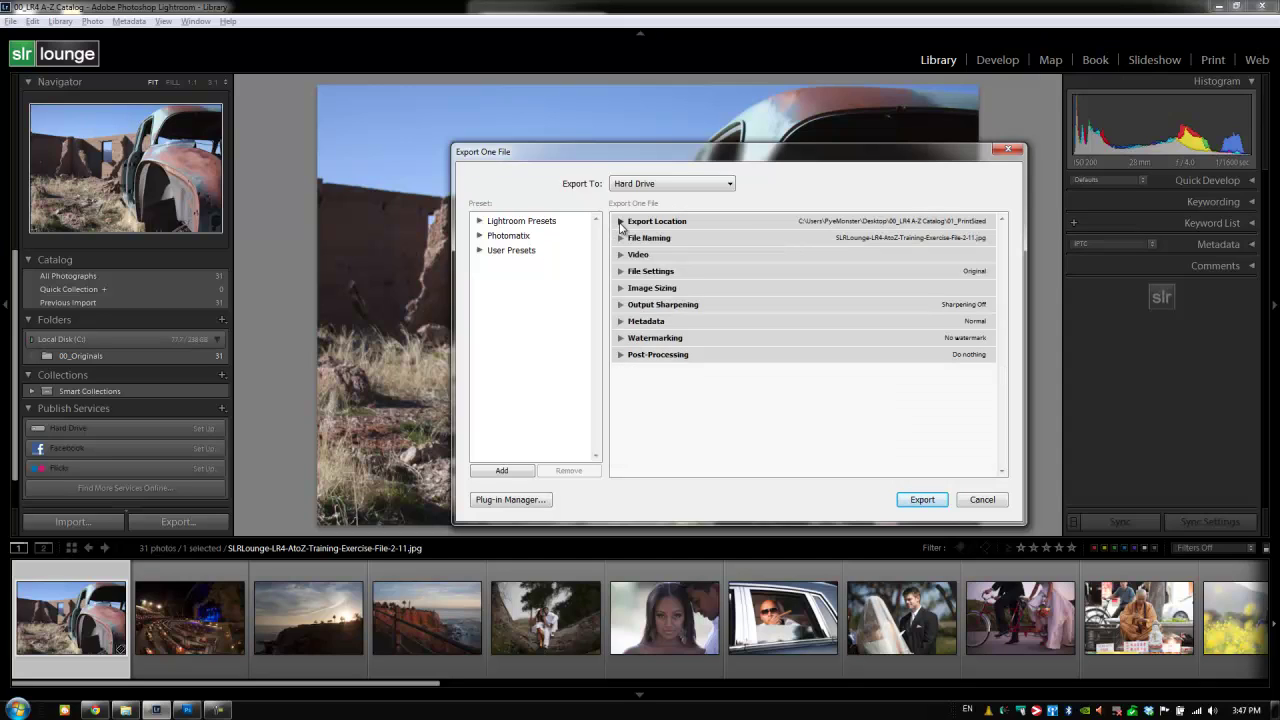
{"action": "left_click", "coordinate": [620, 238]}
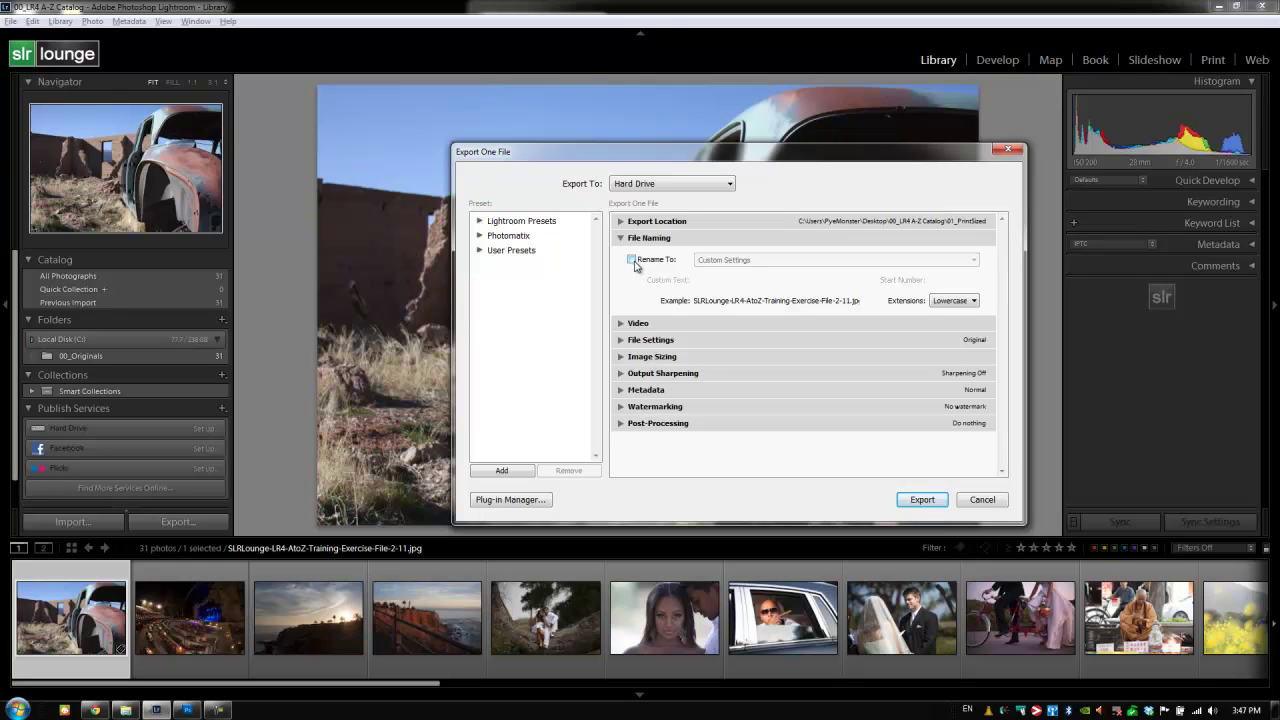
{"action": "left_click", "coordinate": [632, 261]}
{"action": "left_click", "coordinate": [702, 264]}
{"action": "left_click", "coordinate": [712, 302]}
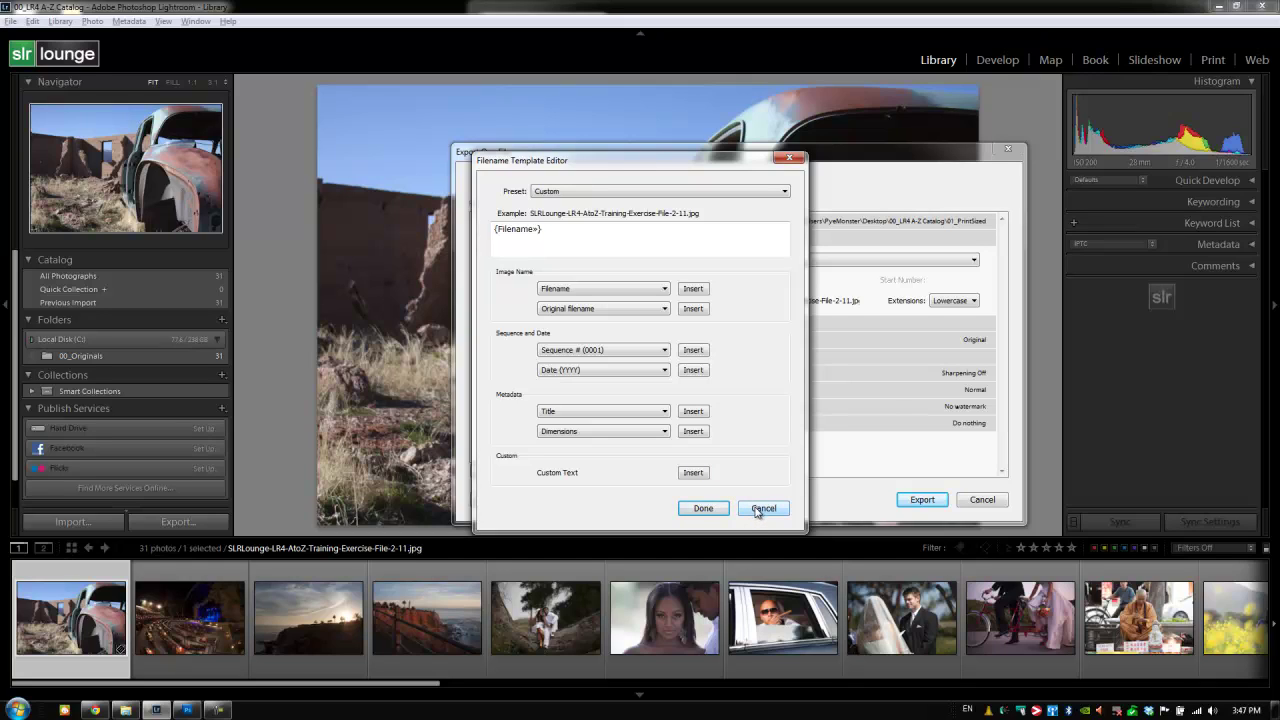
{"action": "left_click", "coordinate": [760, 509]}
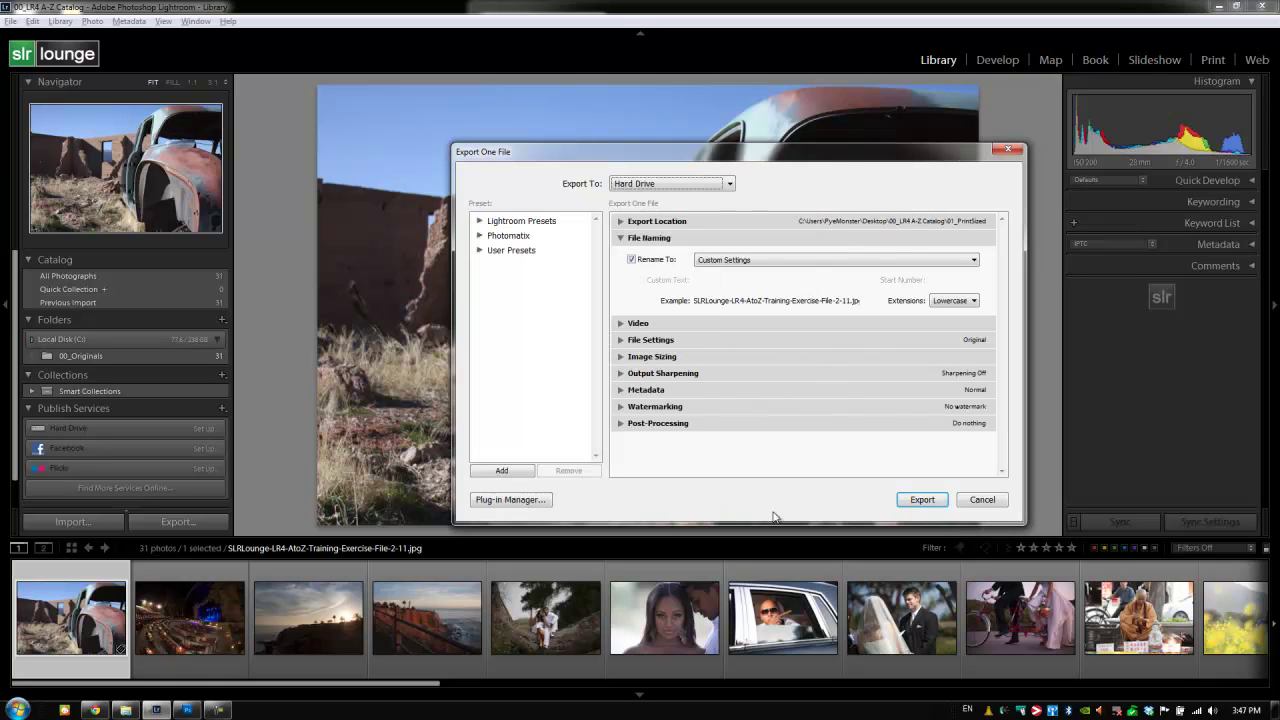
{"action": "left_click", "coordinate": [633, 260]}
Keep file extensions lowercase after briefly trying Uppercase, and expand Video
{"action": "left_click", "coordinate": [955, 301]}
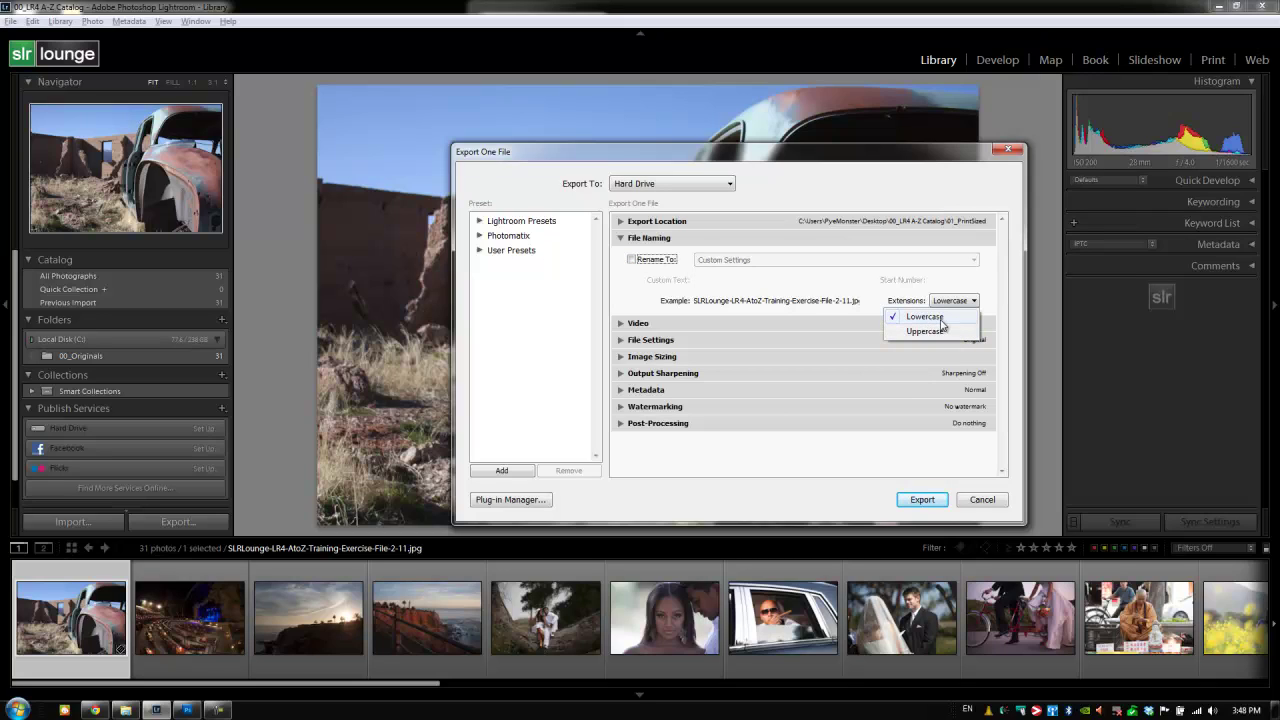
{"action": "left_click", "coordinate": [930, 331]}
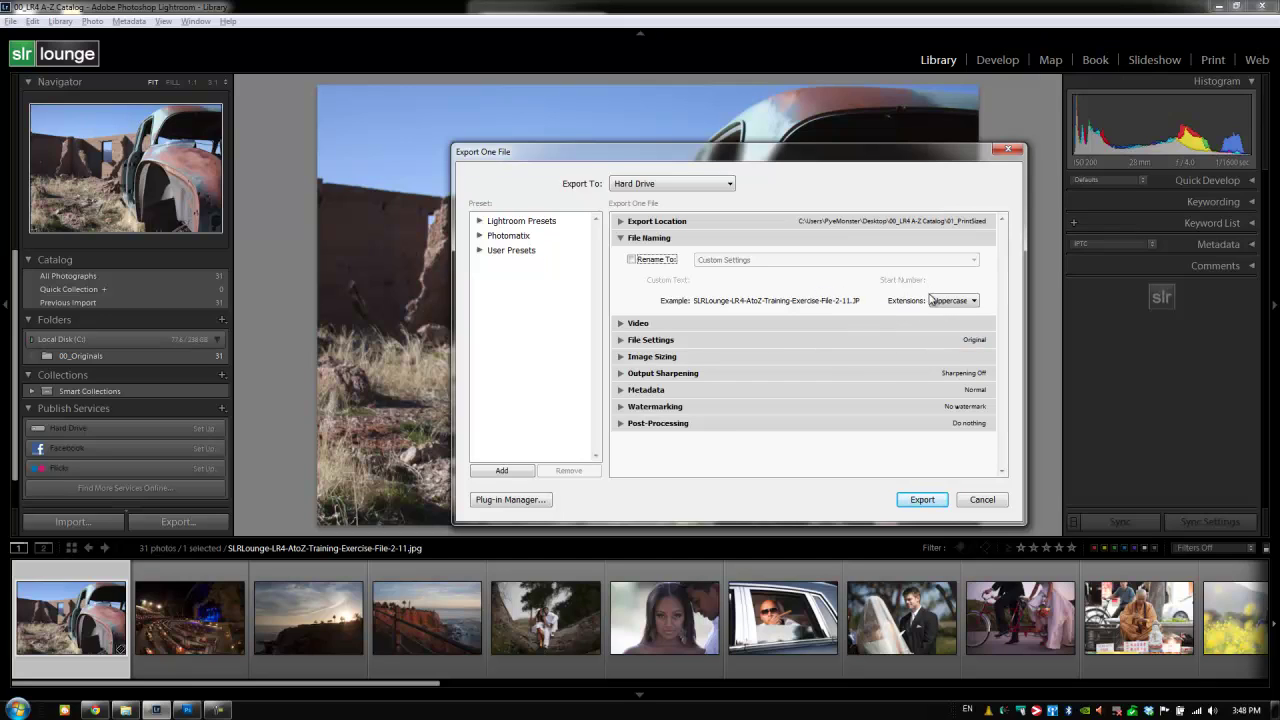
{"action": "left_click", "coordinate": [940, 301]}
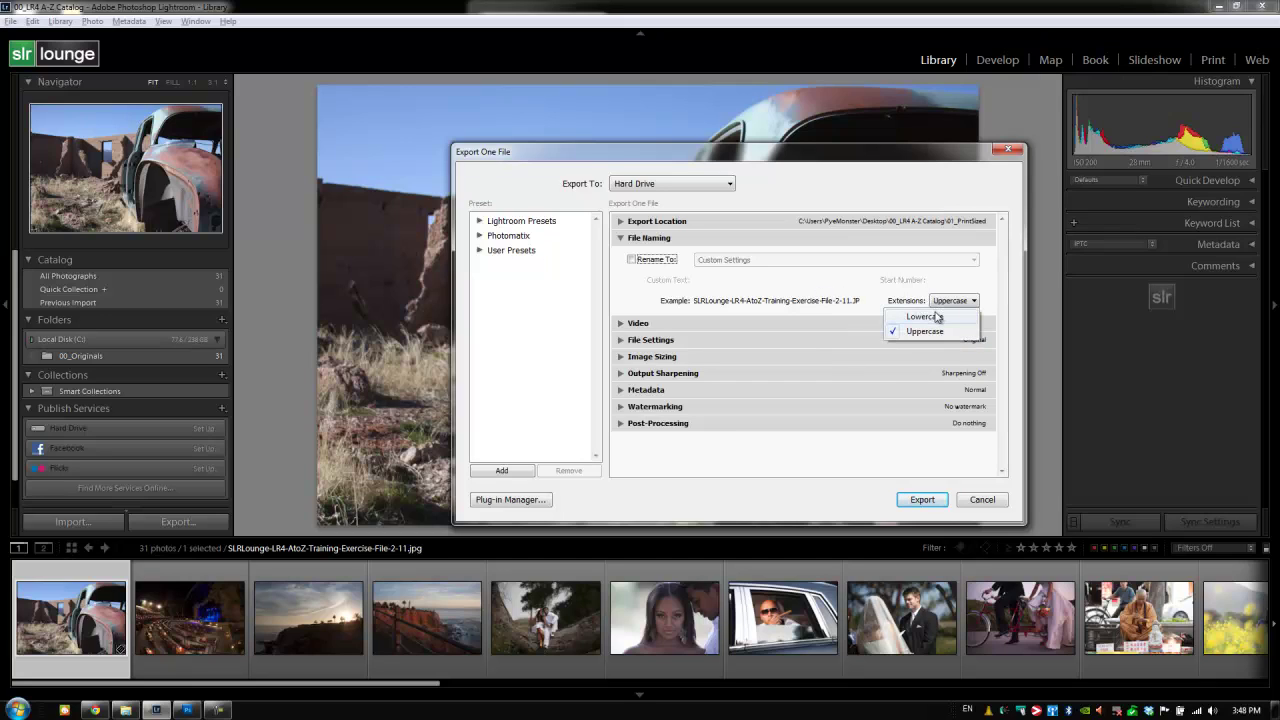
{"action": "left_click", "coordinate": [620, 240]}
{"action": "left_click", "coordinate": [621, 254]}
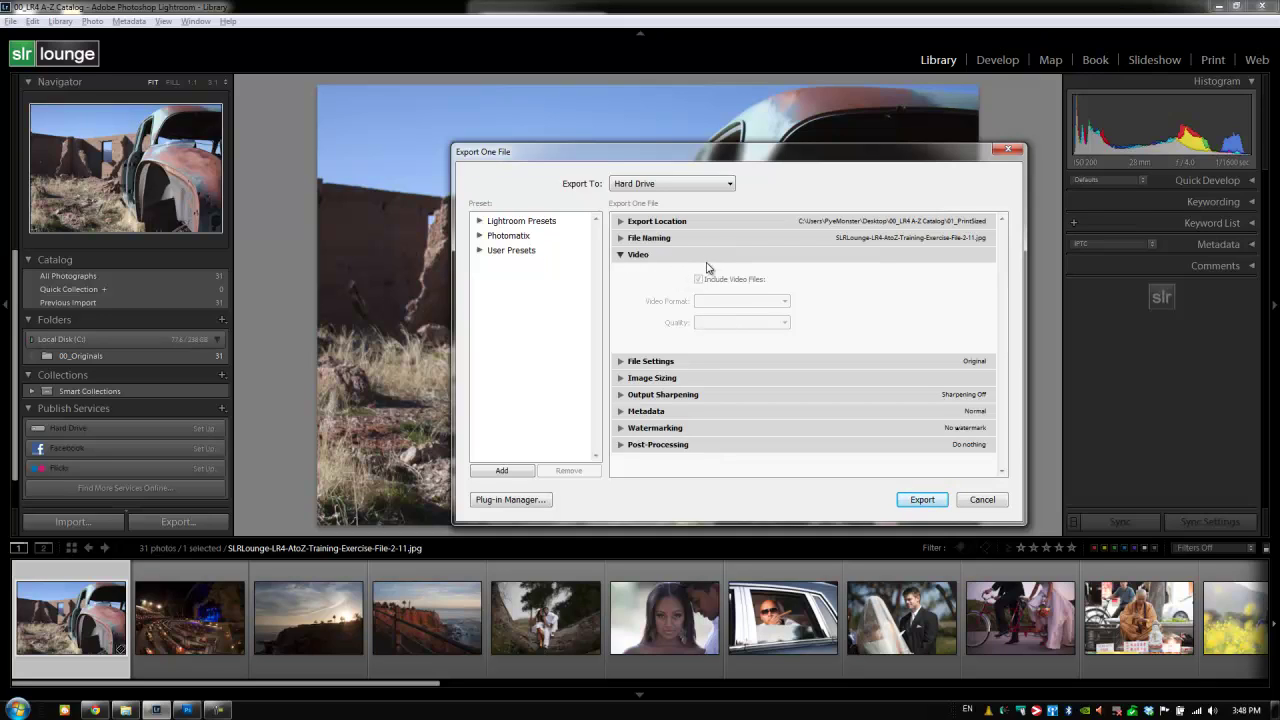
Change the File Settings image format from Original to JPEG
{"action": "left_click", "coordinate": [621, 256]}
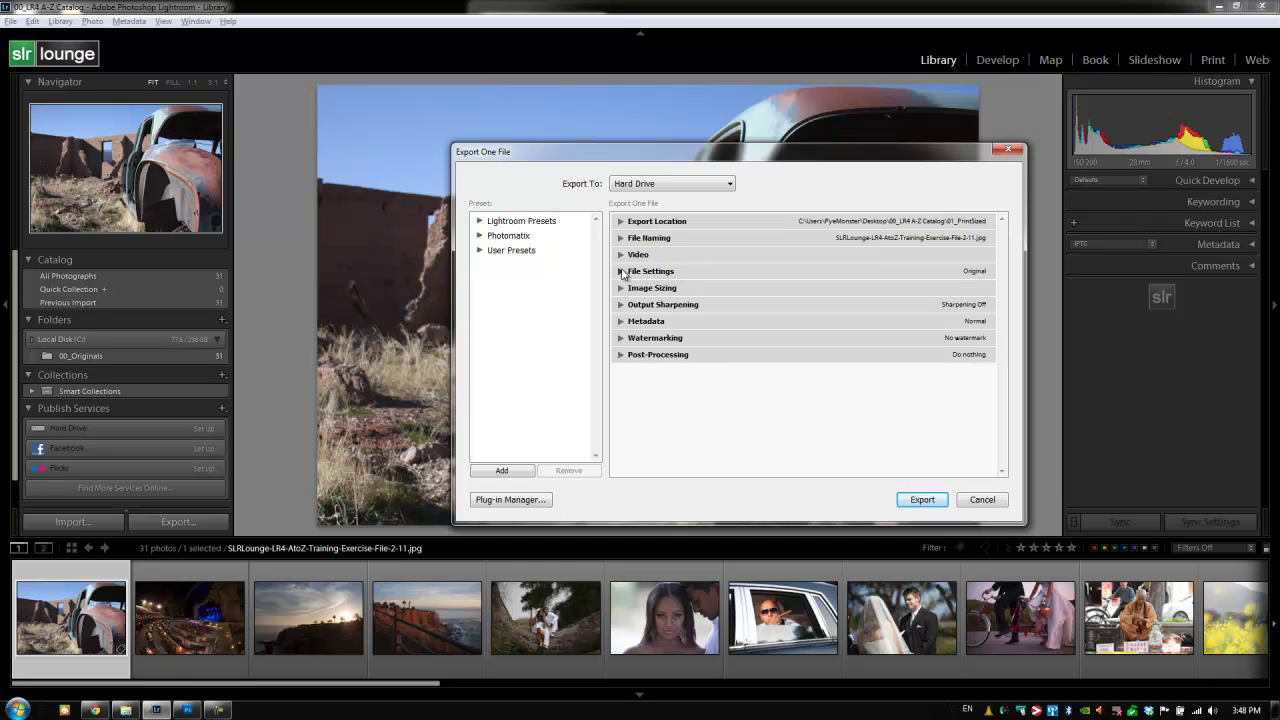
{"action": "left_click", "coordinate": [621, 271]}
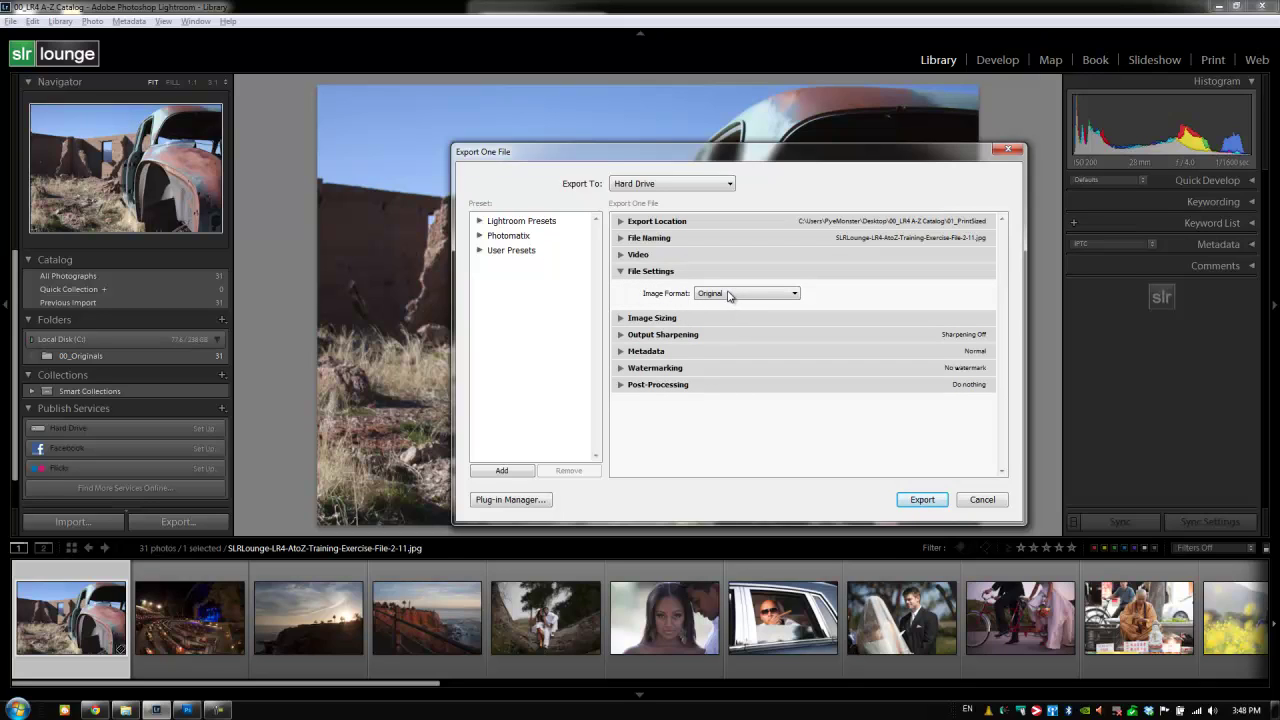
{"action": "left_click", "coordinate": [729, 294]}
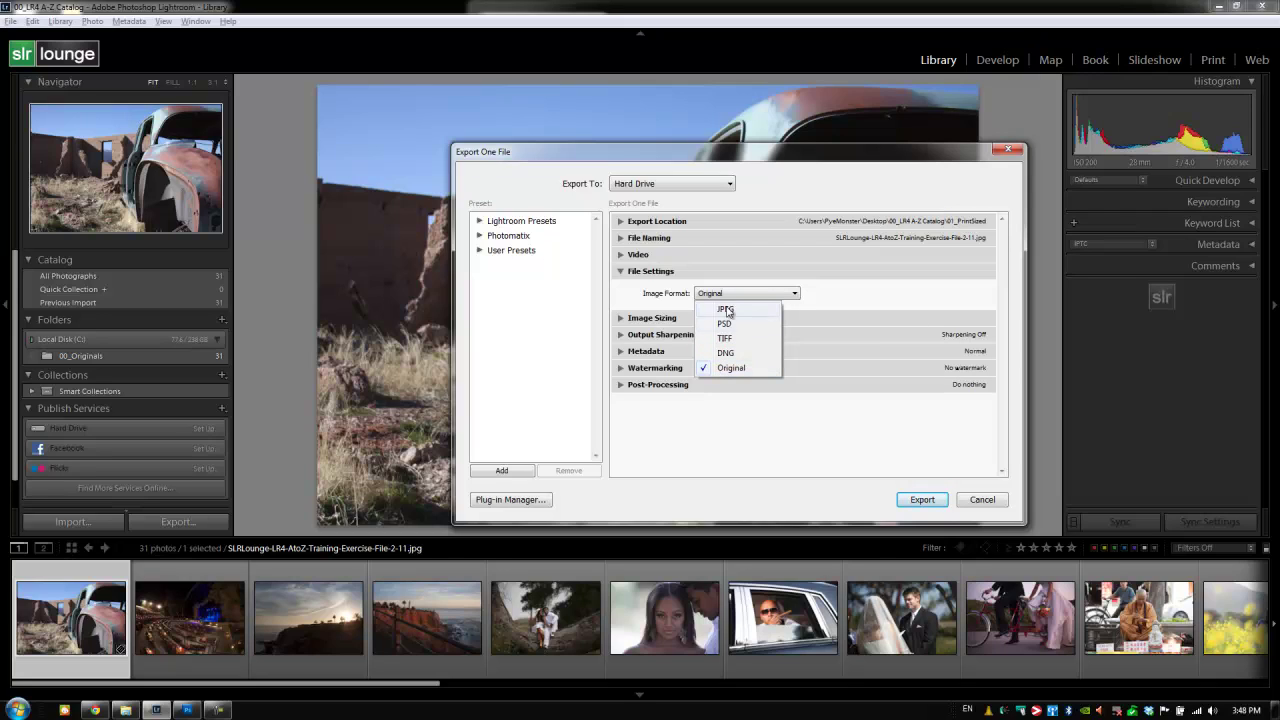
{"action": "left_click", "coordinate": [747, 312]}
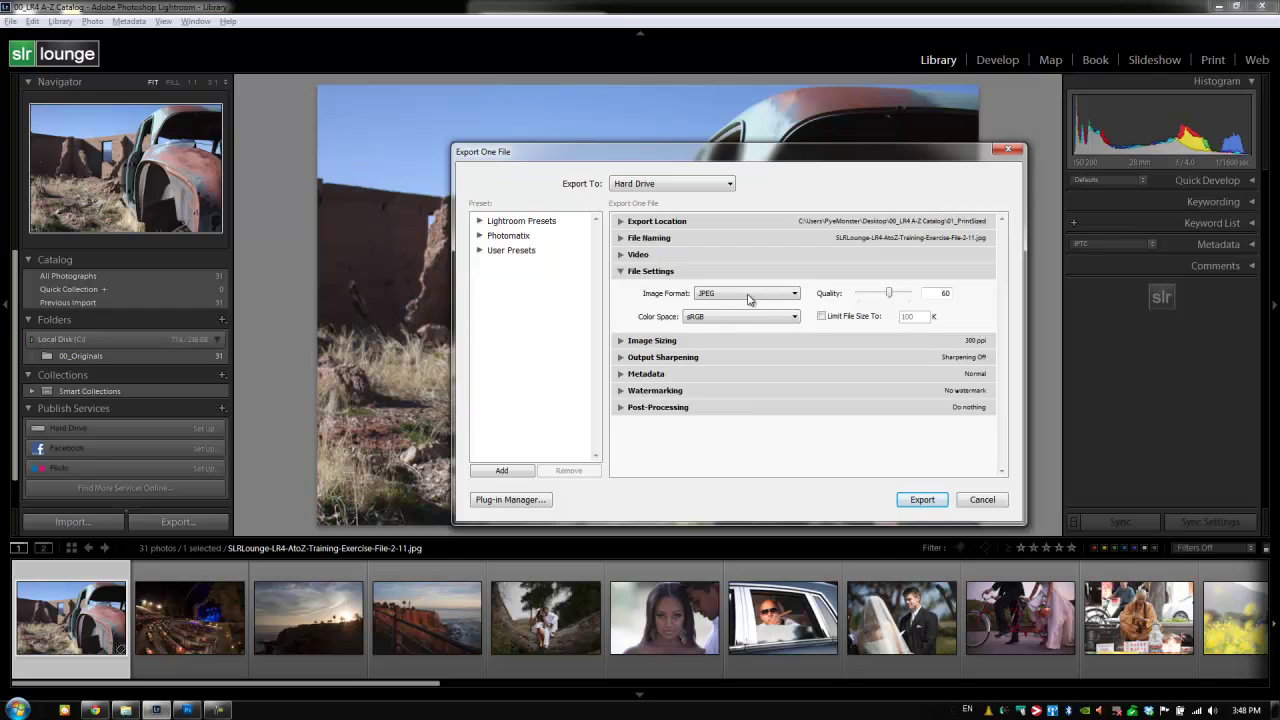
{"action": "left_click", "coordinate": [748, 297]}
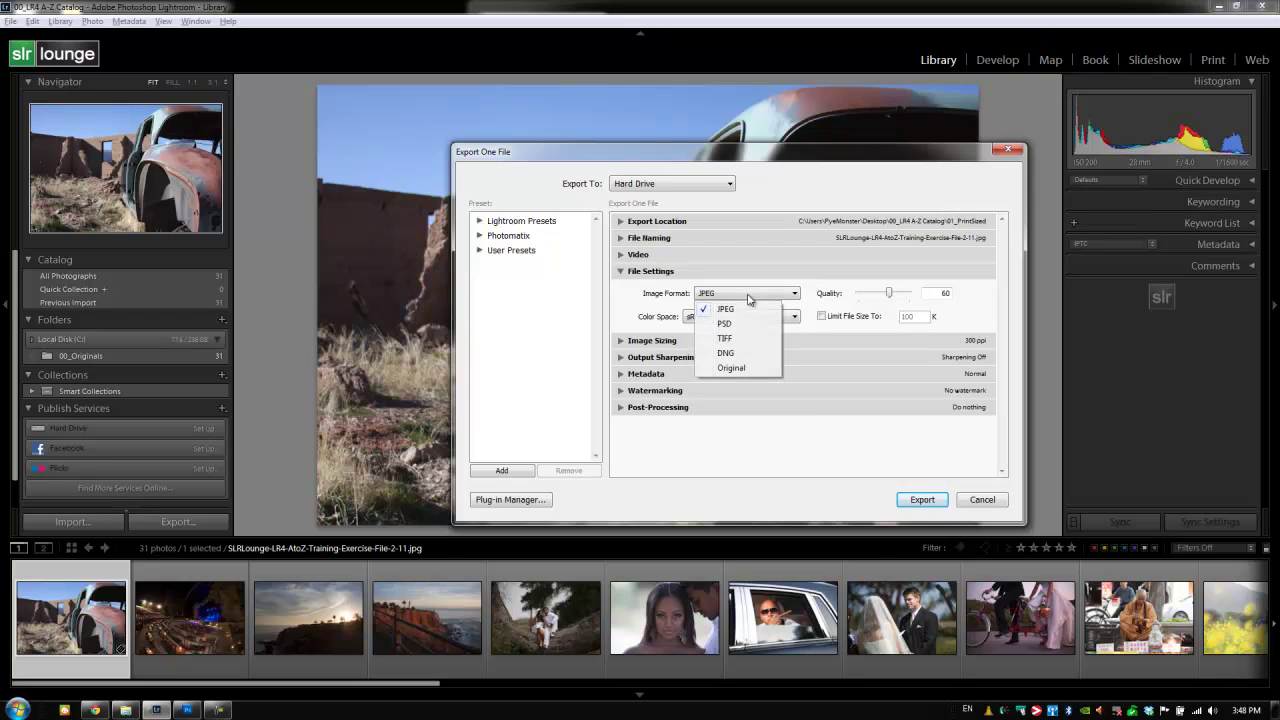
{"action": "left_click", "coordinate": [748, 297]}
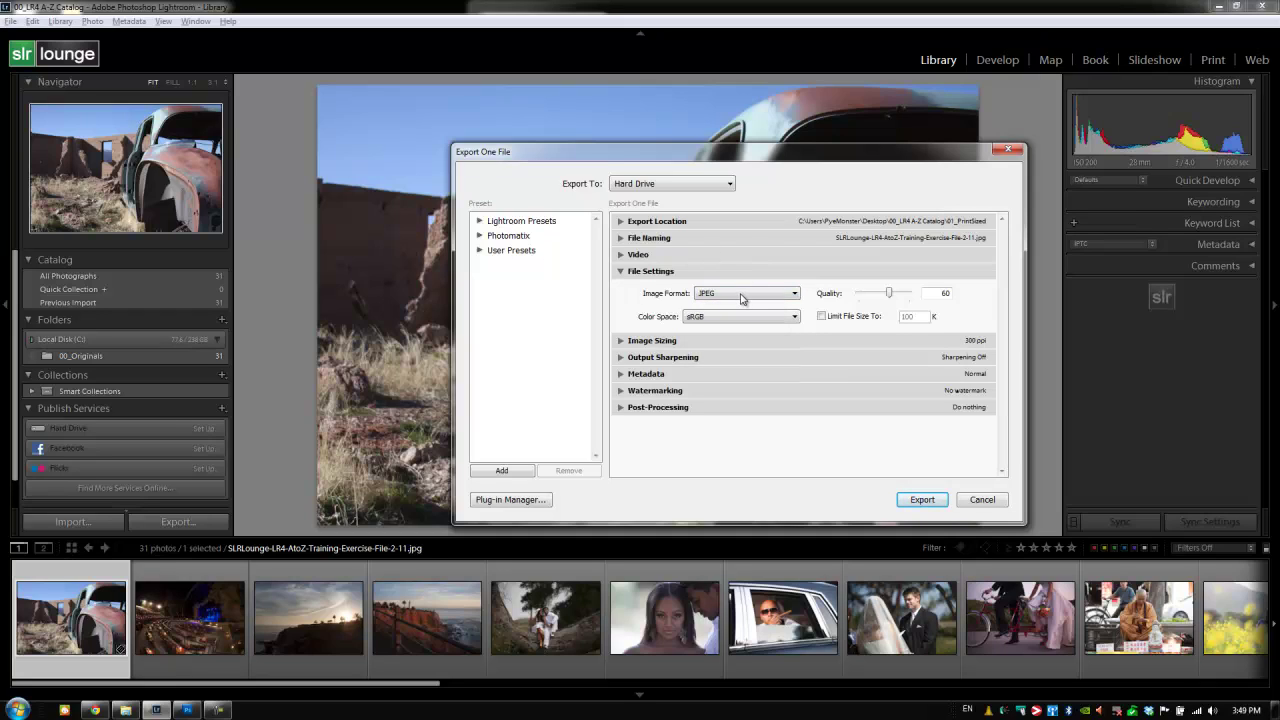
Compare the PSD, TIFF, DNG and Original formats, ending back on JPEG
{"action": "left_click", "coordinate": [742, 297]}
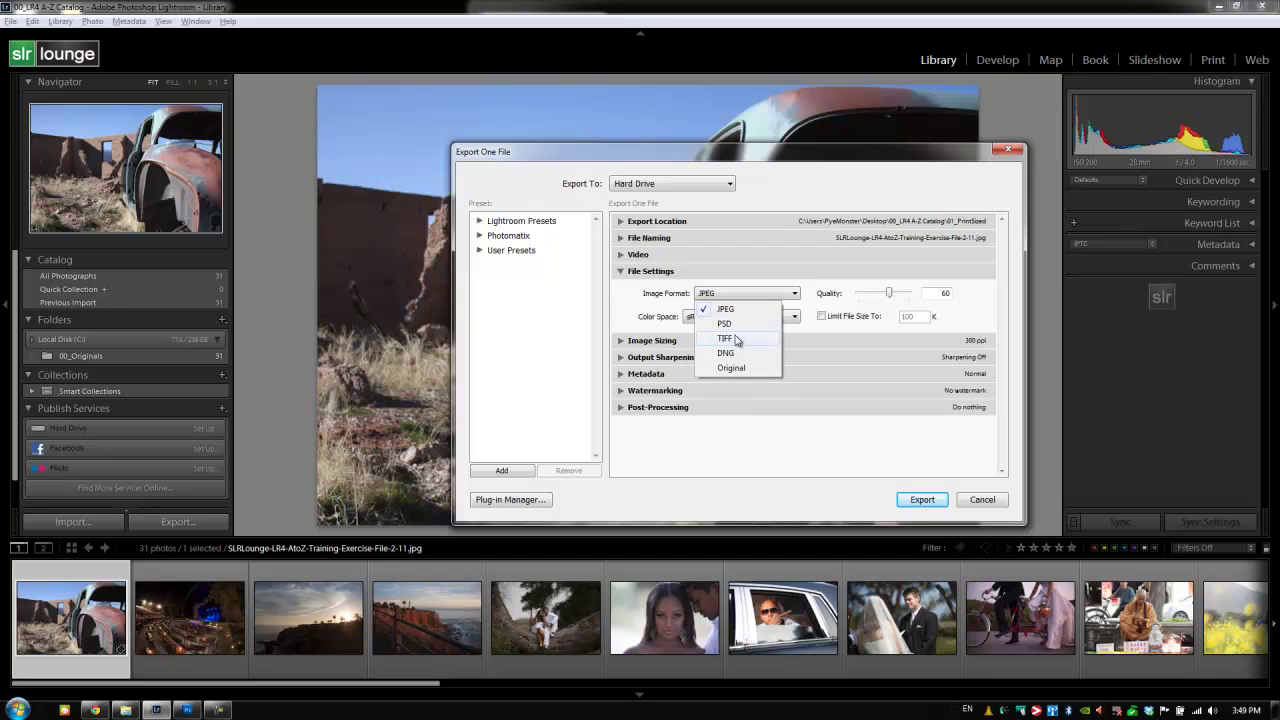
{"action": "left_click", "coordinate": [736, 323]}
{"action": "left_click", "coordinate": [758, 296]}
{"action": "left_click", "coordinate": [748, 339]}
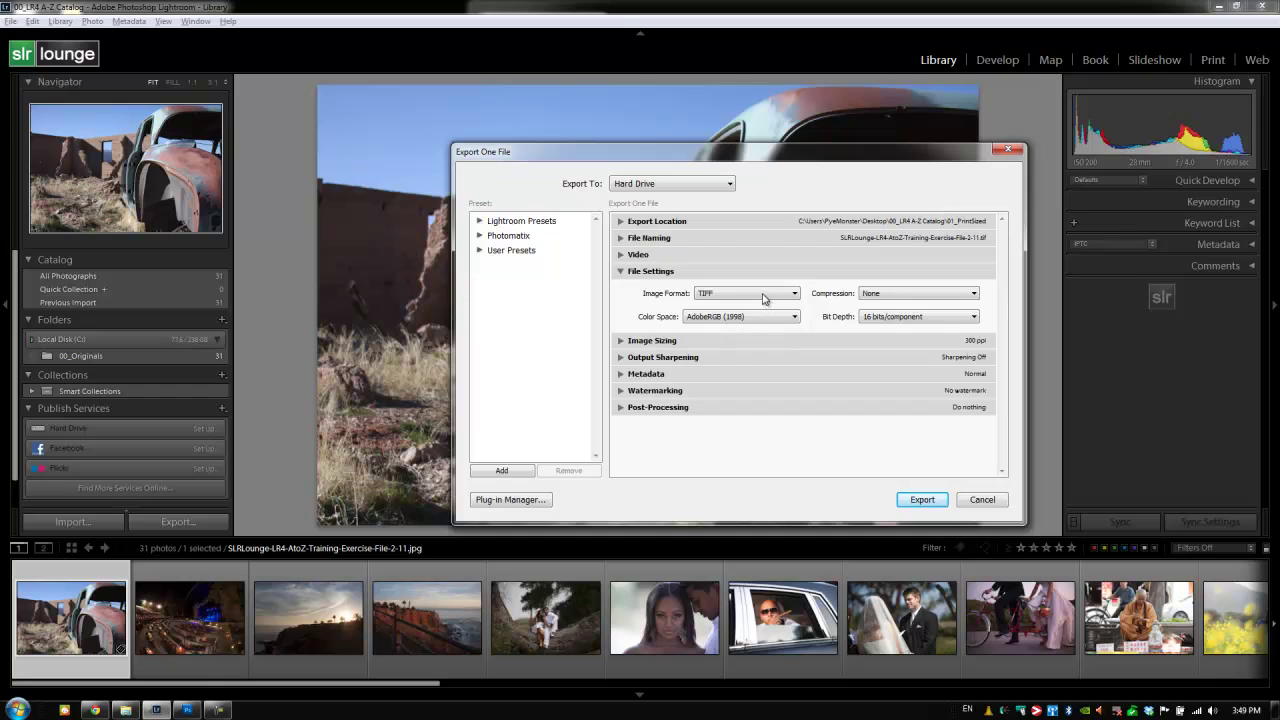
{"action": "left_click", "coordinate": [766, 298]}
{"action": "left_click", "coordinate": [752, 324]}
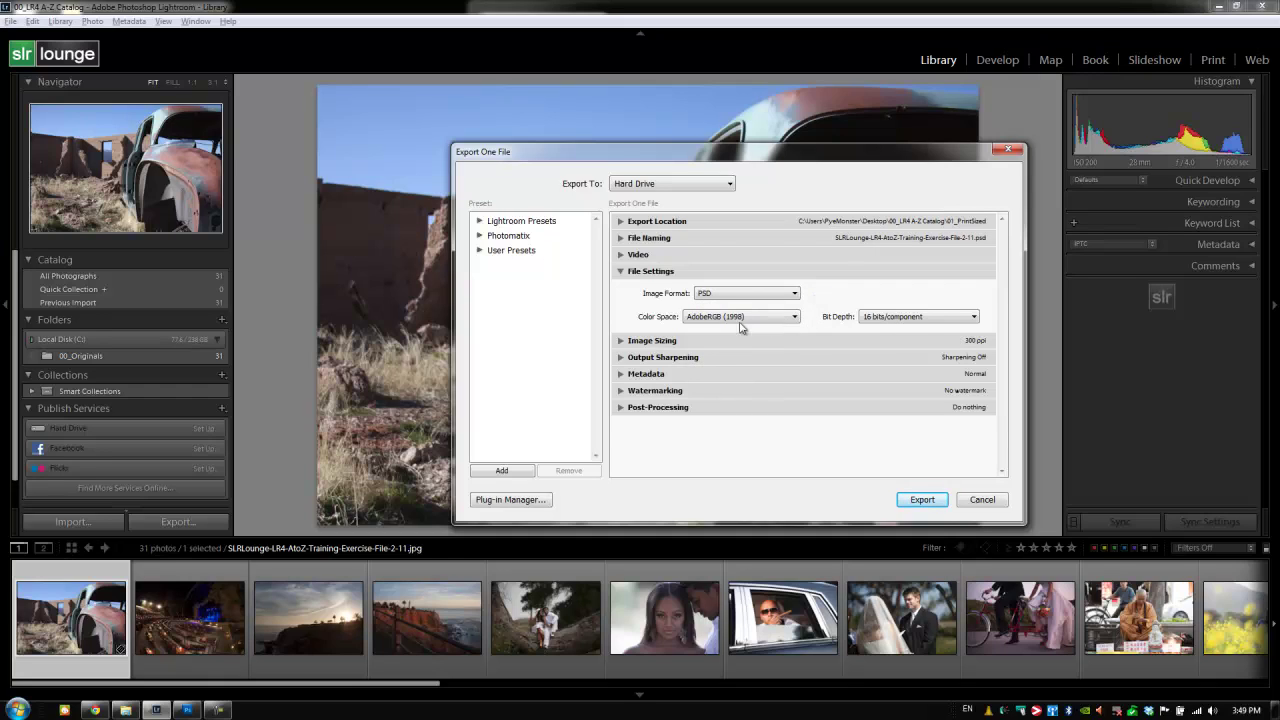
{"action": "left_click", "coordinate": [757, 298]}
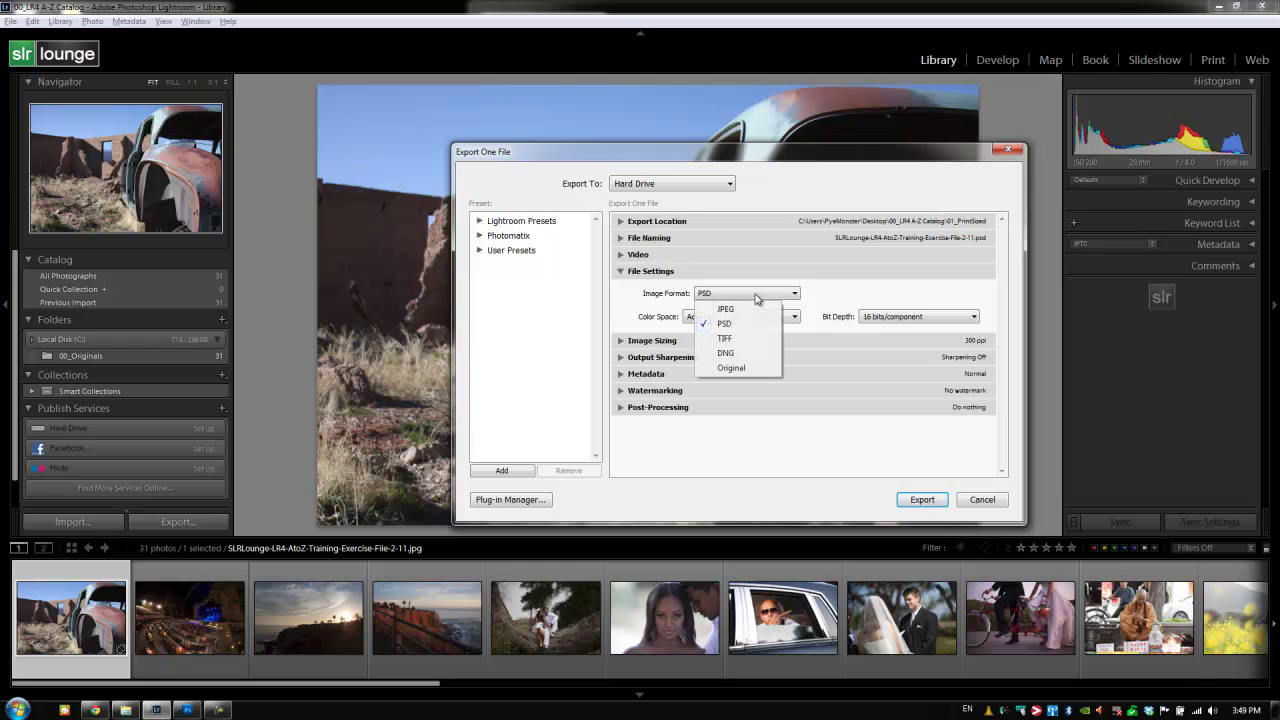
{"action": "left_click", "coordinate": [748, 353]}
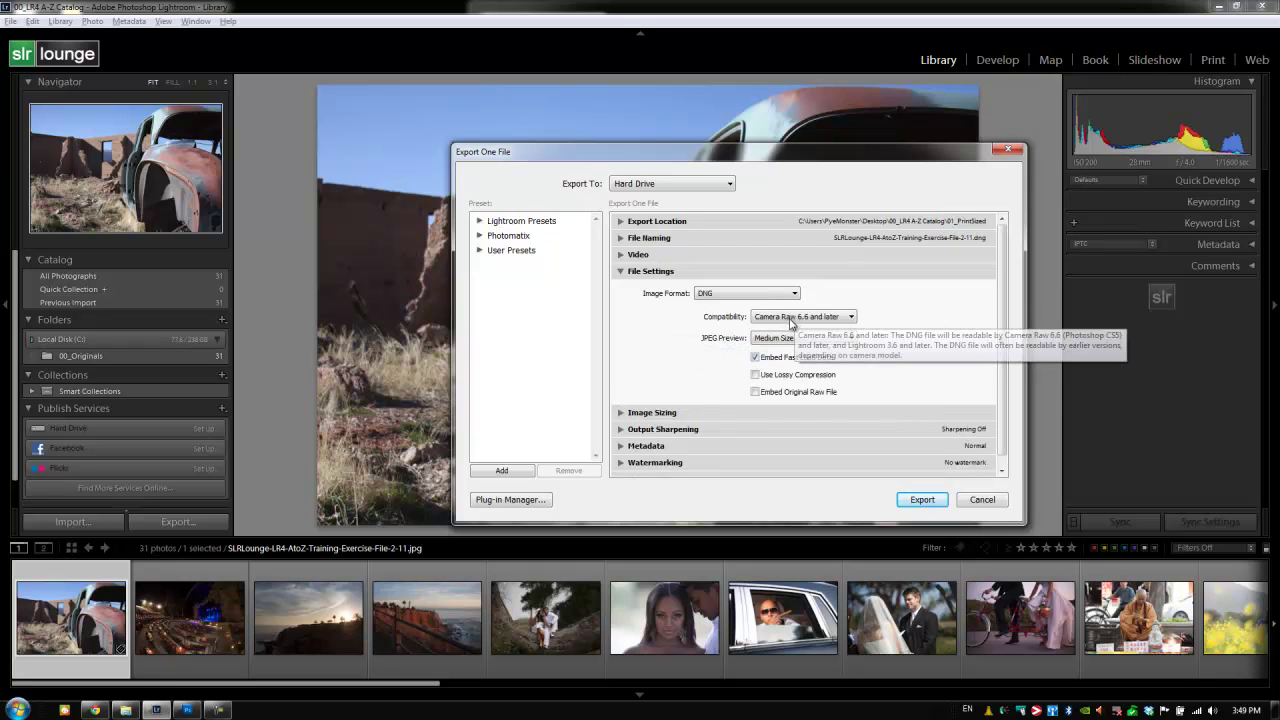
{"action": "mouse_move", "coordinate": [803, 316]}
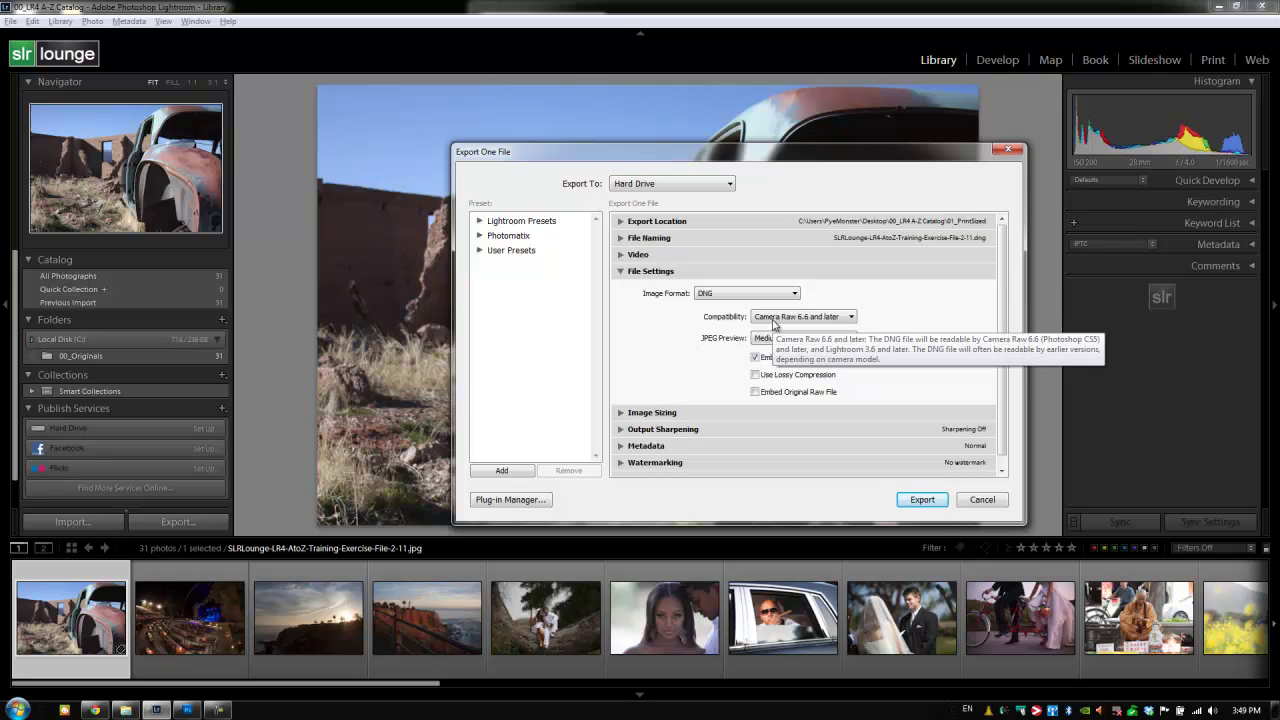
{"action": "left_click", "coordinate": [773, 318]}
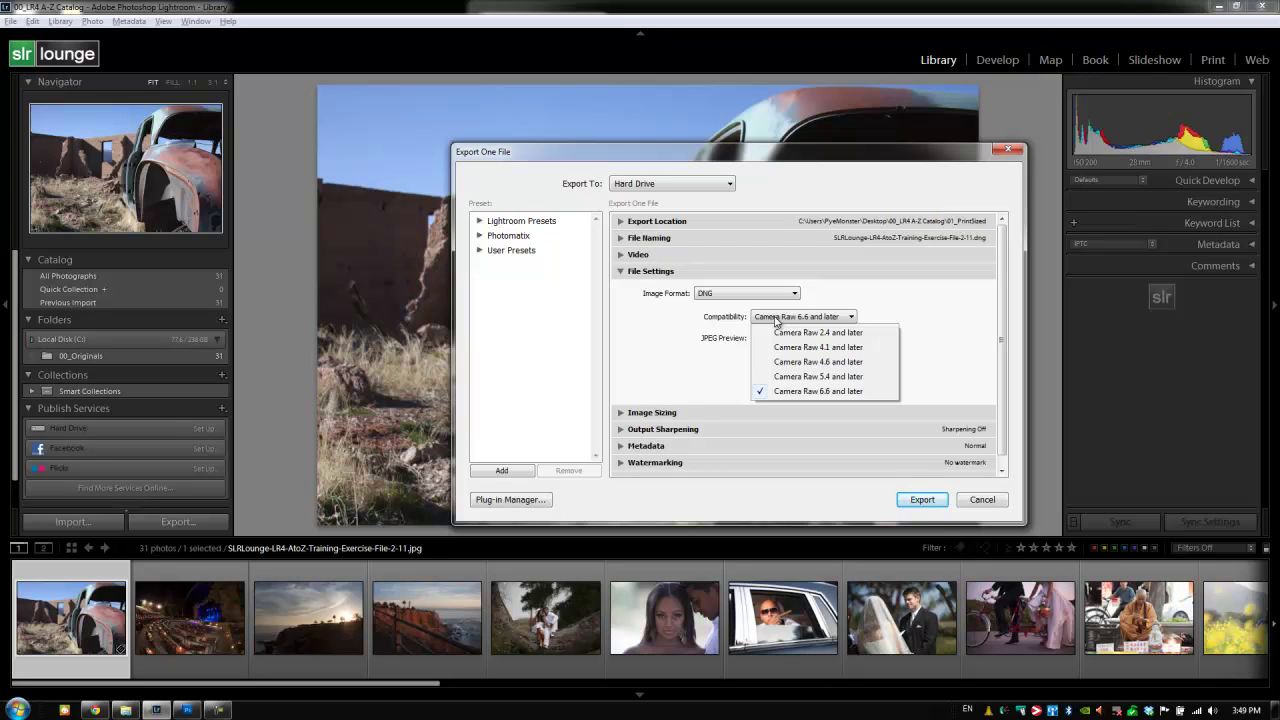
{"action": "left_click", "coordinate": [760, 295]}
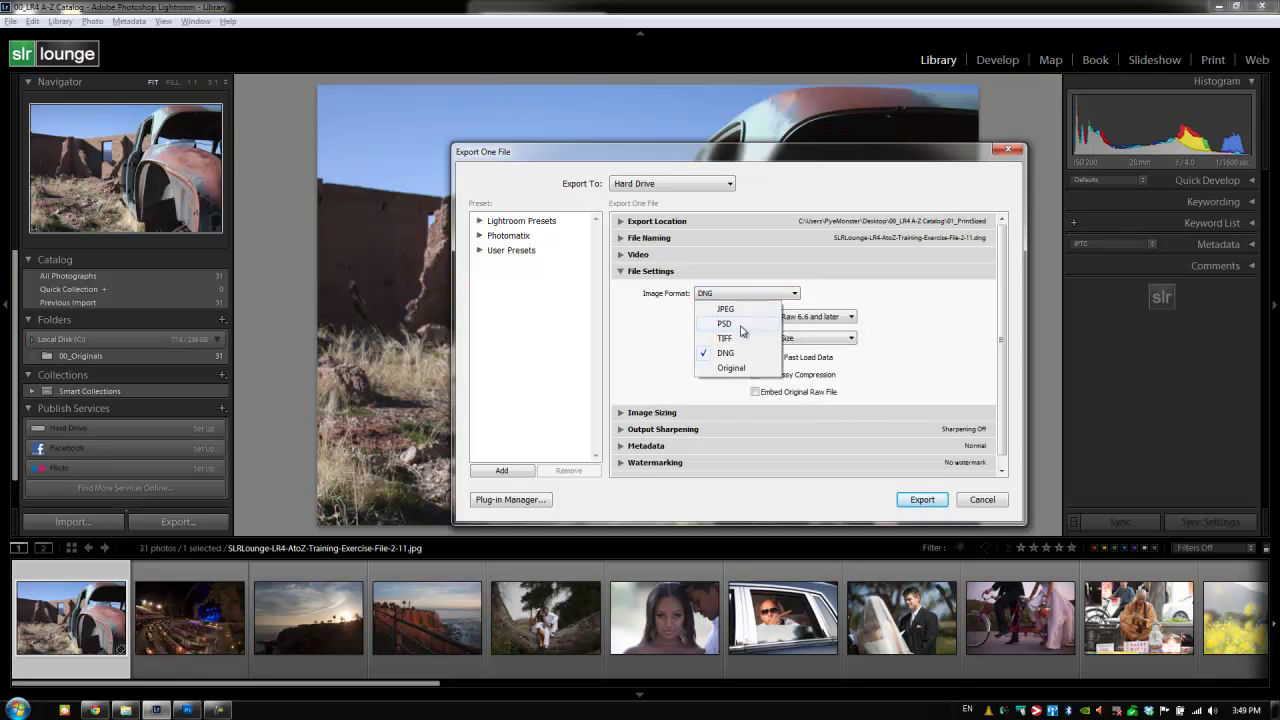
{"action": "left_click", "coordinate": [732, 368]}
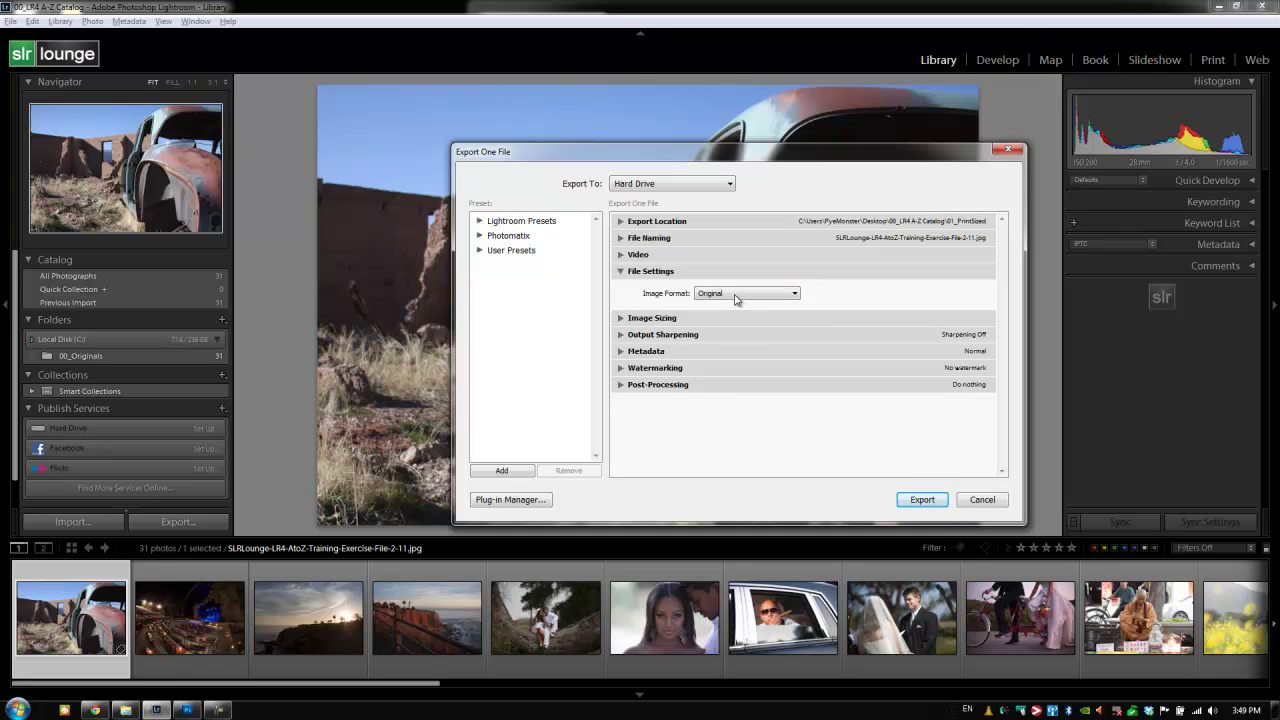
{"action": "left_click", "coordinate": [736, 294]}
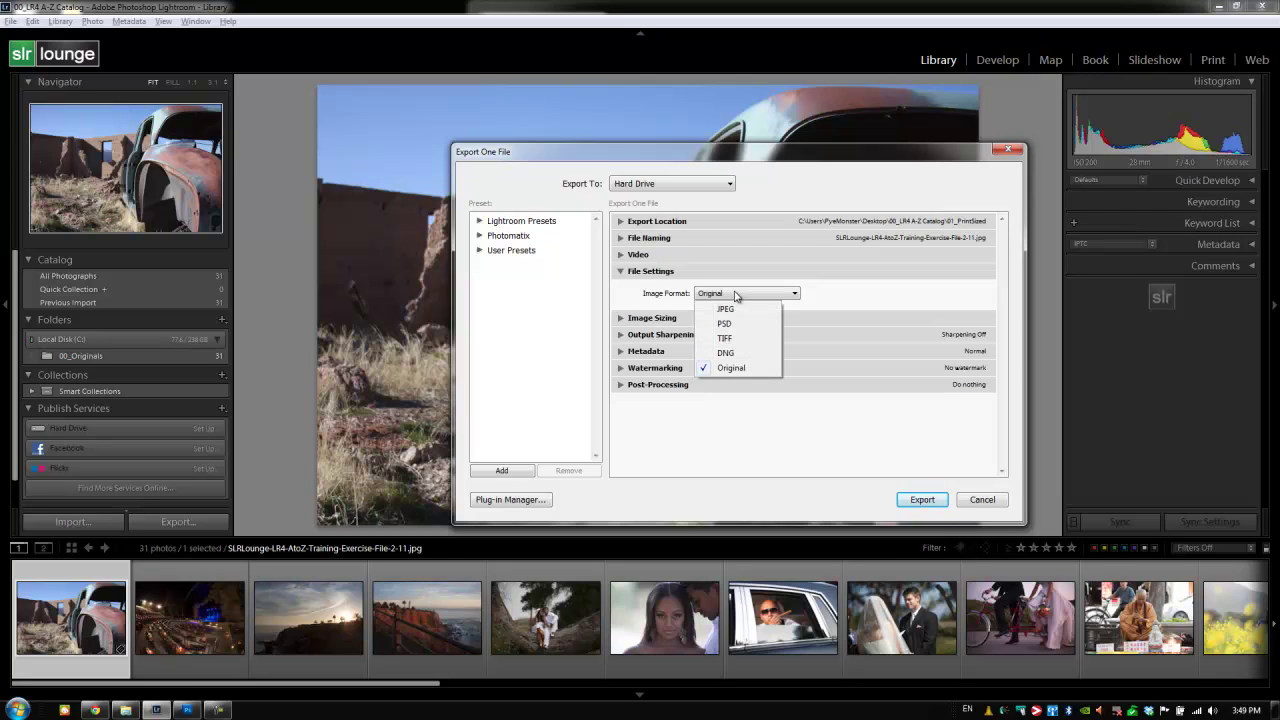
{"action": "left_click", "coordinate": [727, 309]}
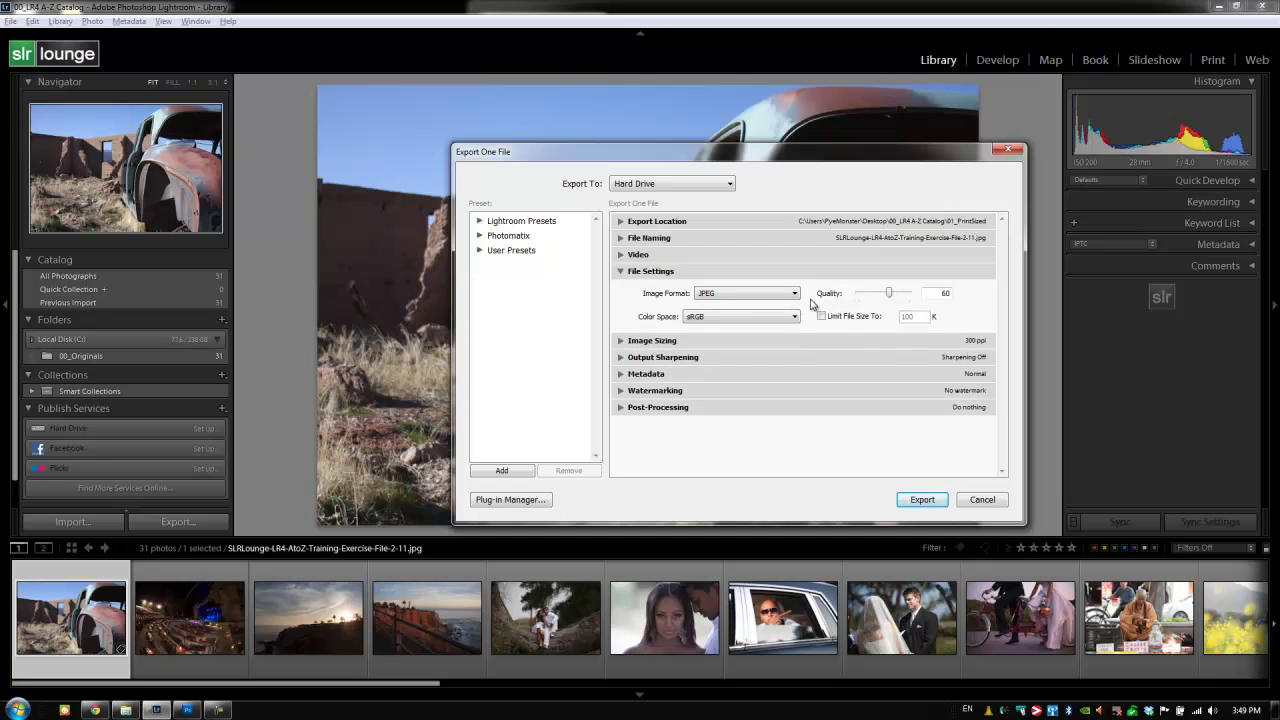
Set JPEG quality to 100 in sRGB with file size limited to 150K
{"action": "left_click_drag", "start_coordinate": [888, 297], "coordinate": [918, 298]}
{"action": "left_click", "coordinate": [797, 317]}
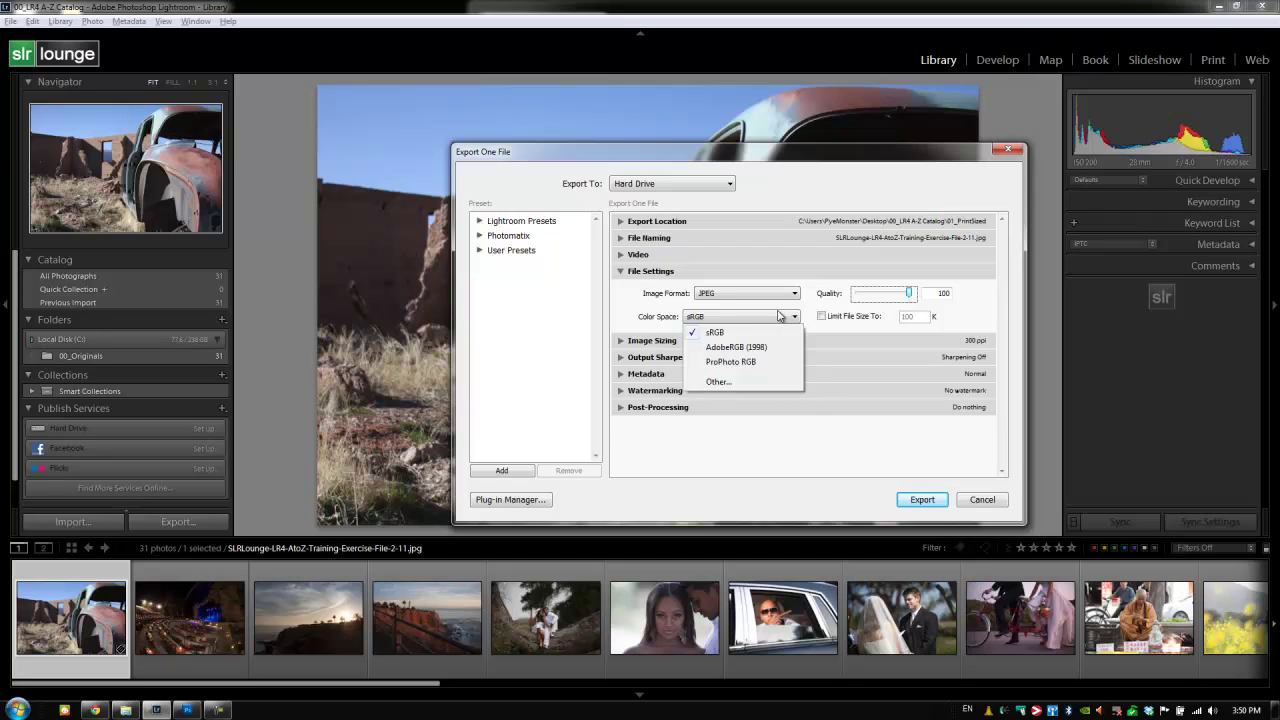
{"action": "left_click", "coordinate": [812, 316]}
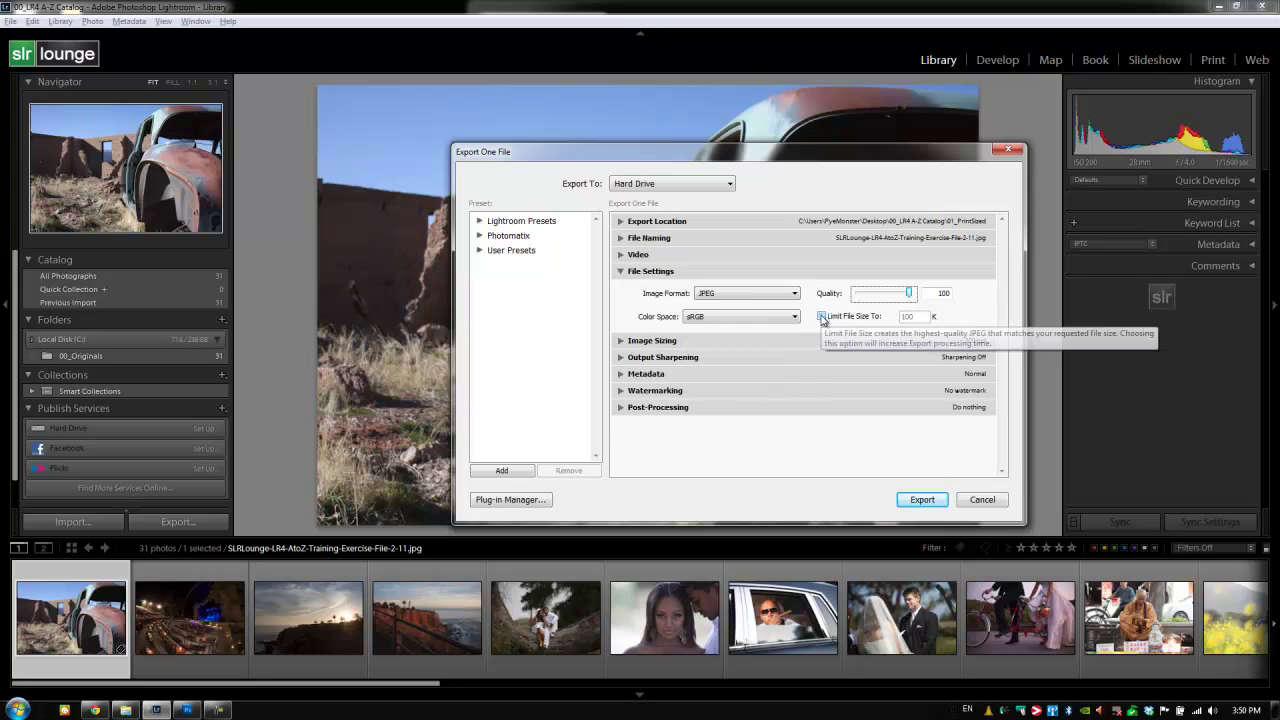
{"action": "left_click", "coordinate": [821, 316]}
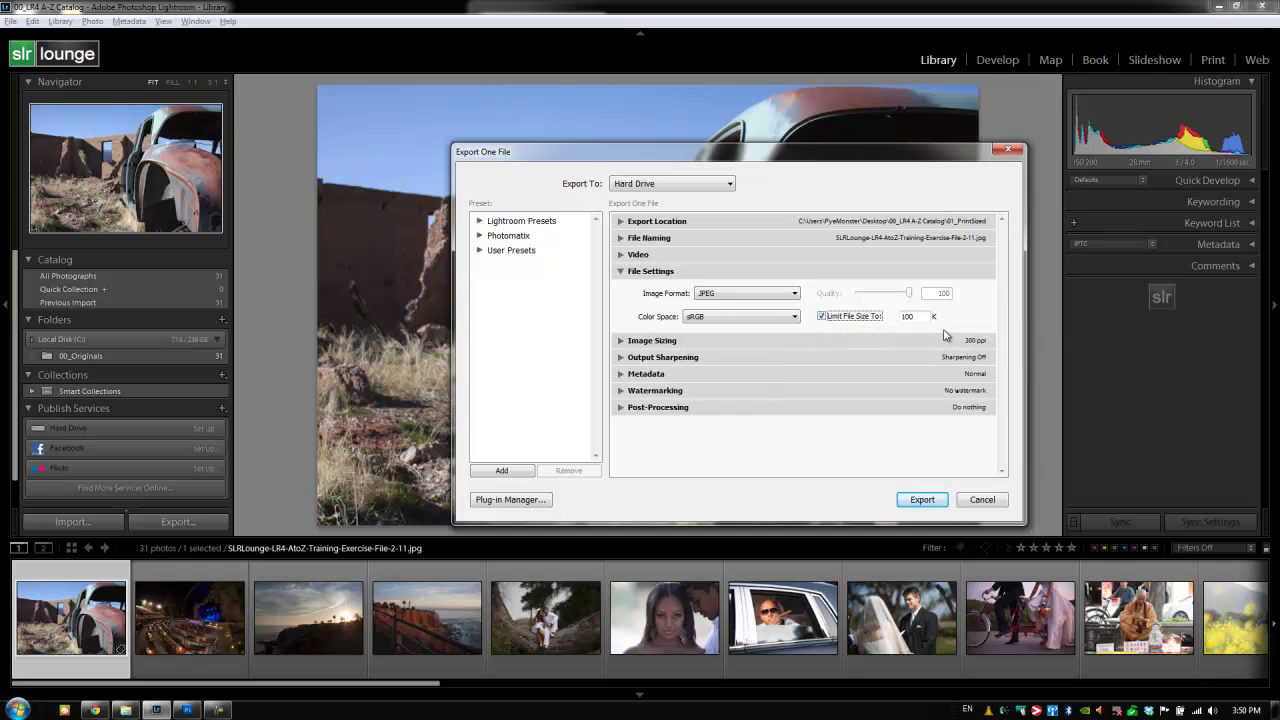
{"action": "double_click", "coordinate": [912, 316]}
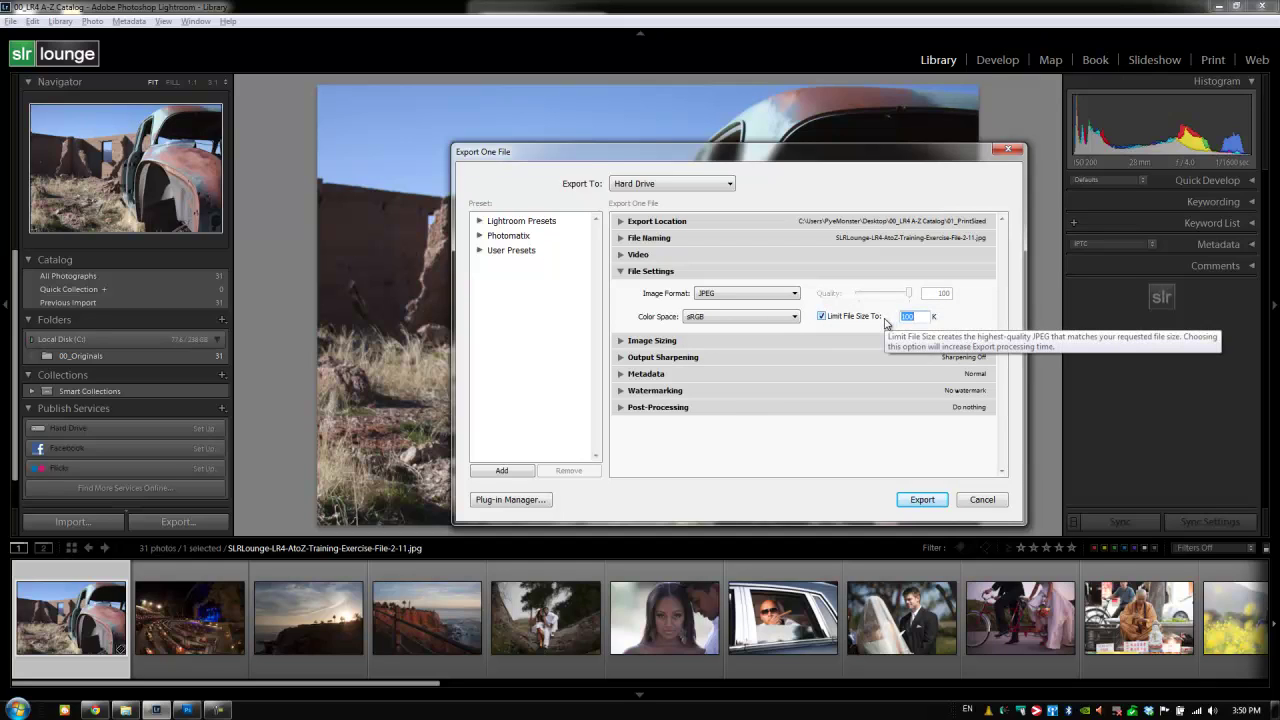
{"action": "type", "text": "150"}
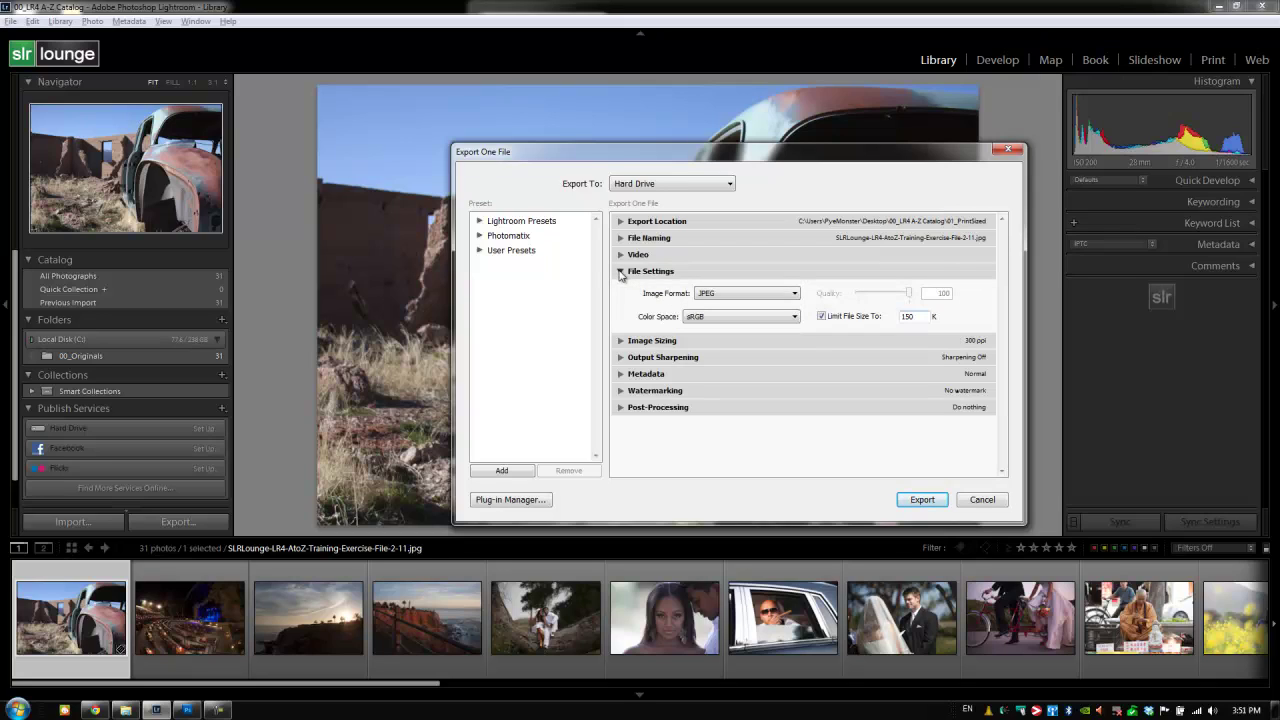
{"action": "left_click", "coordinate": [620, 272]}
Turn on Resize to Fit with width and height 800 and resolution 72
{"action": "left_click", "coordinate": [620, 288]}
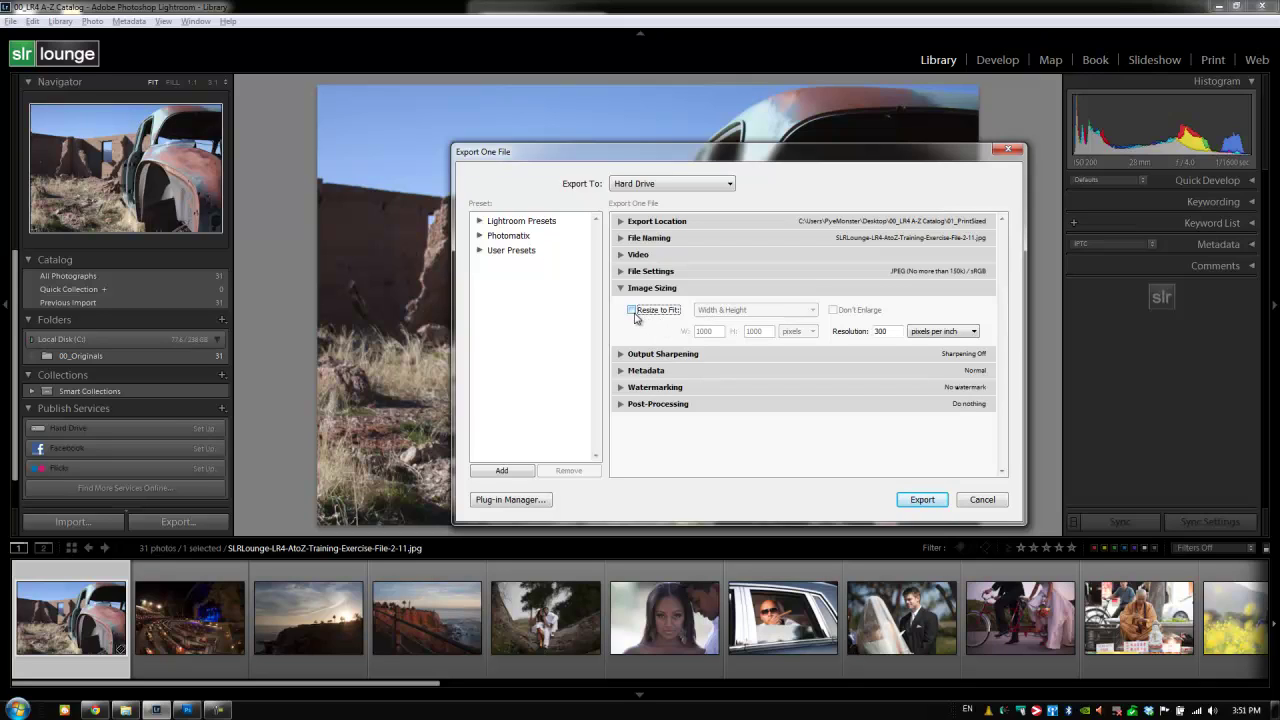
{"action": "left_click", "coordinate": [642, 312]}
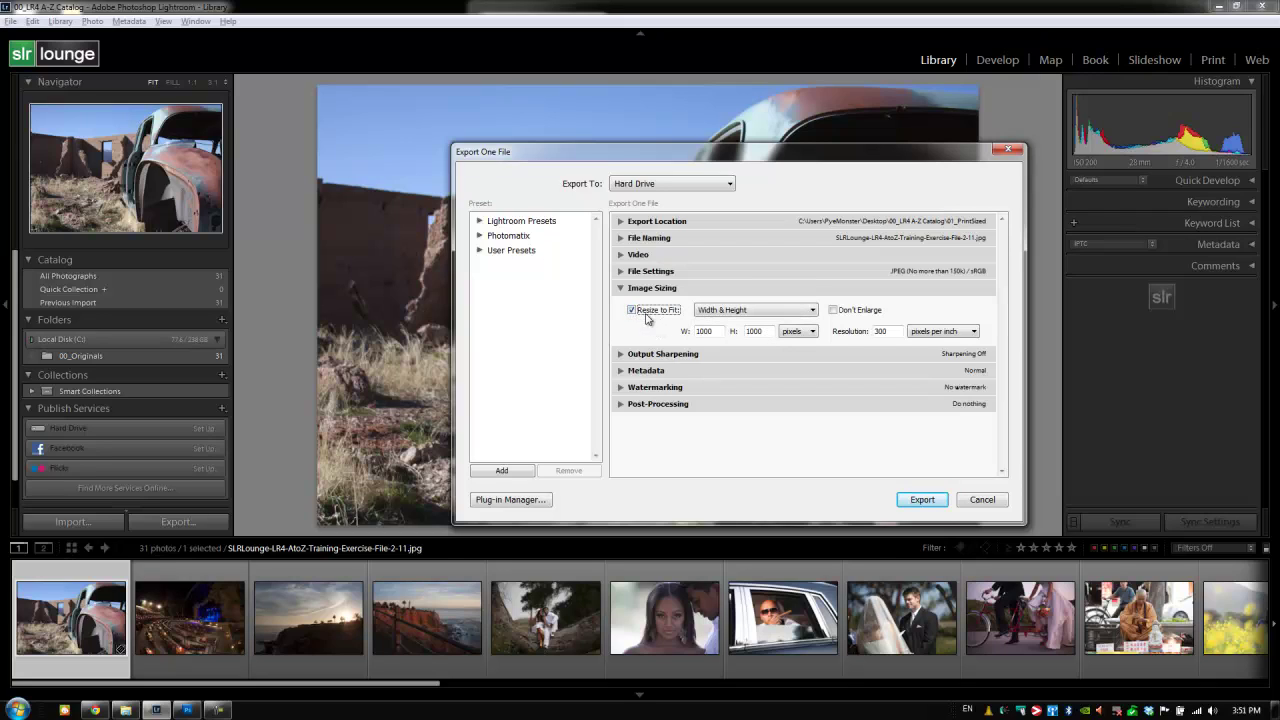
{"action": "double_click", "coordinate": [717, 331]}
{"action": "type", "text": "8"}
{"action": "key", "text": "Tab"}
{"action": "type", "text": "8"}
{"action": "left_click", "coordinate": [882, 331]}
{"action": "type", "text": "72"}
Keep Width & Height fit in pixels after trying inches and centimetres
{"action": "left_click", "coordinate": [726, 312]}
{"action": "left_click", "coordinate": [751, 333]}
{"action": "left_click", "coordinate": [807, 336]}
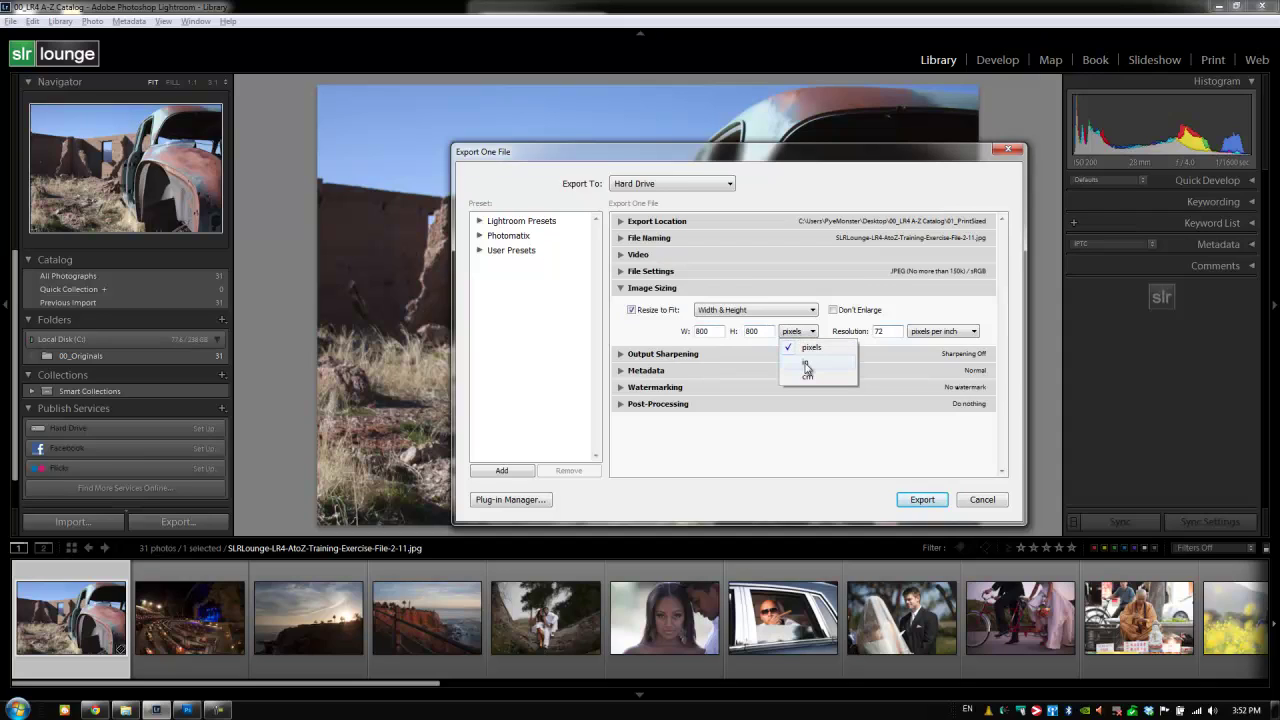
{"action": "left_click", "coordinate": [806, 364]}
{"action": "left_click", "coordinate": [800, 331]}
{"action": "left_click", "coordinate": [806, 376]}
{"action": "left_click", "coordinate": [800, 331]}
{"action": "left_click", "coordinate": [800, 352]}
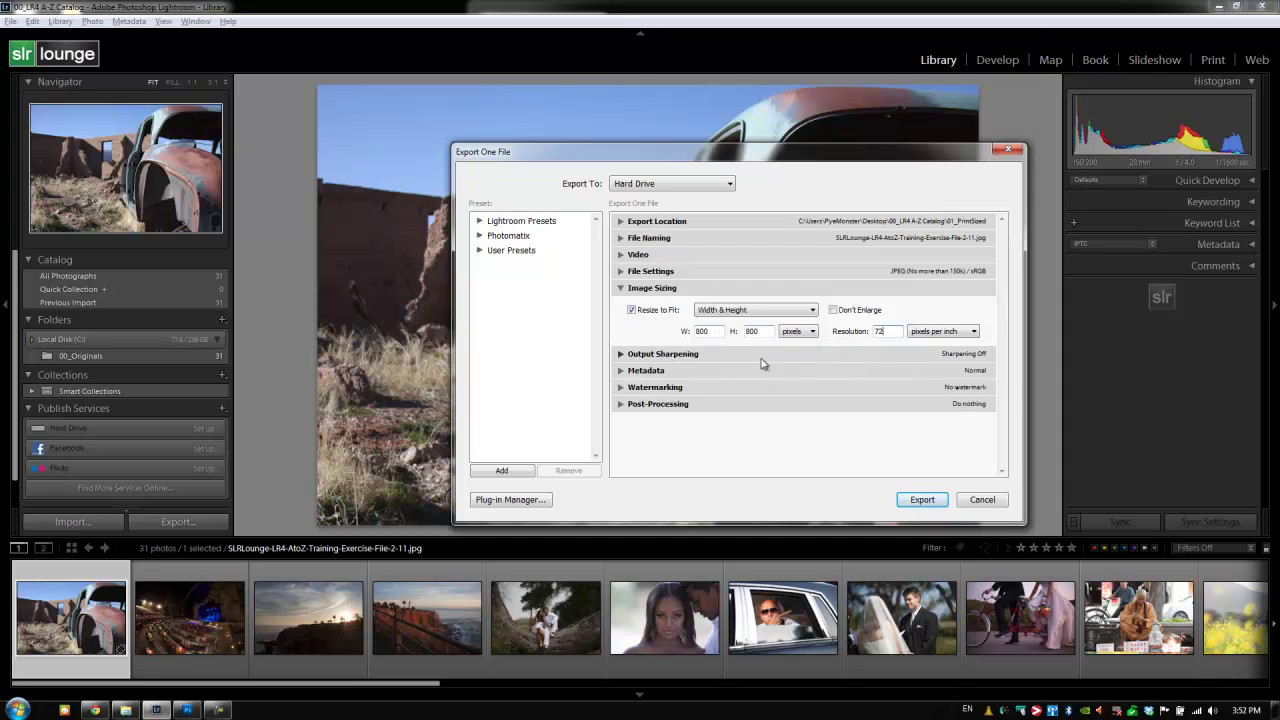
{"action": "left_click", "coordinate": [620, 288]}
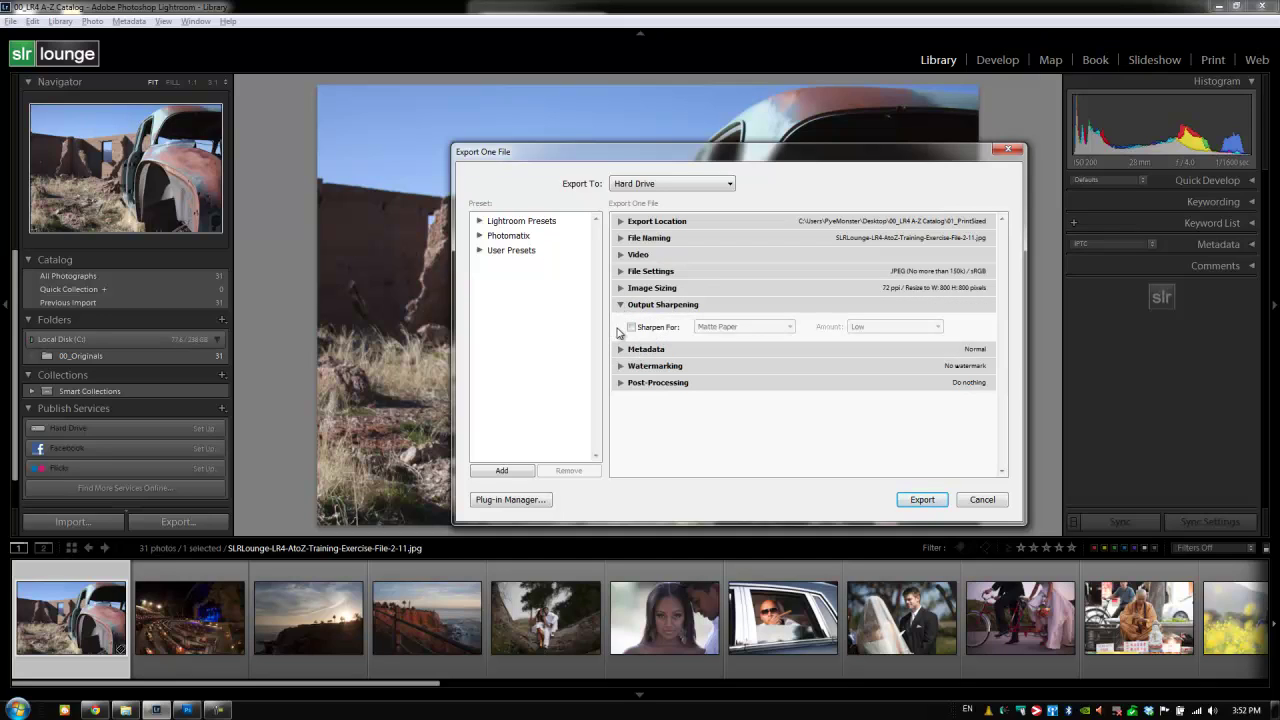
Enable output sharpening and try the Screen, Glossy Paper and Matte Paper targets
{"action": "left_click", "coordinate": [631, 328]}
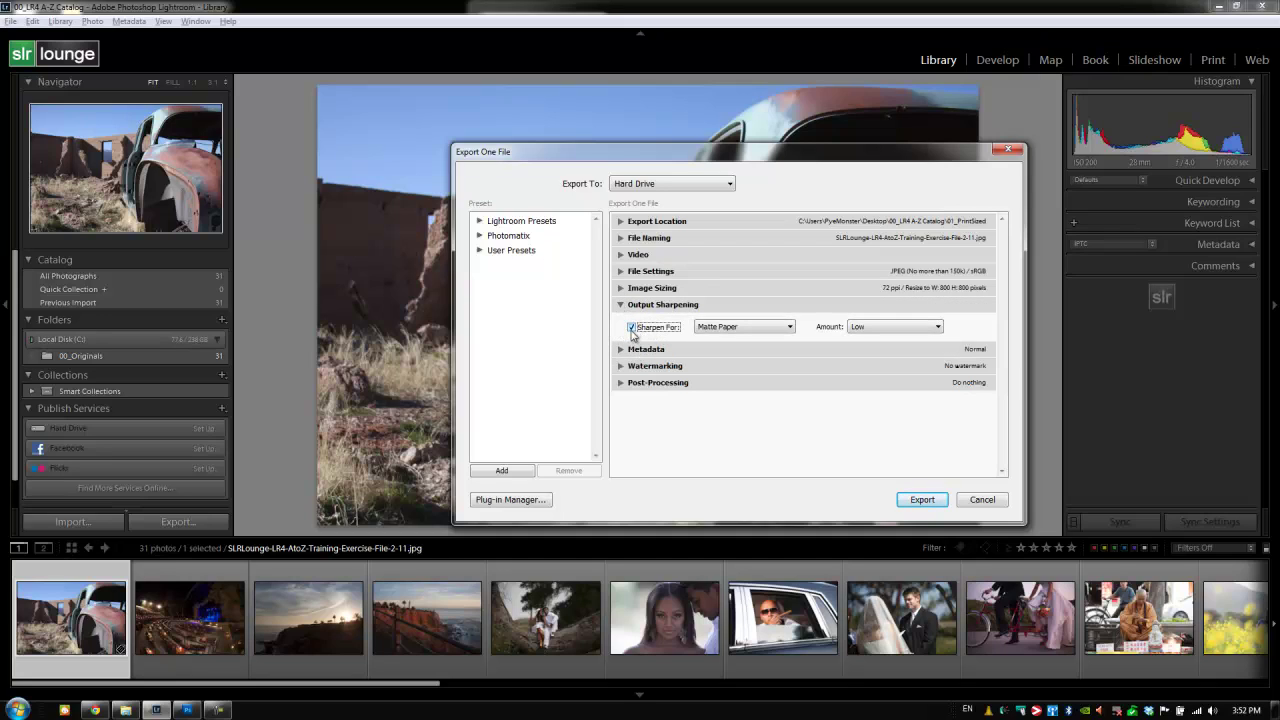
{"action": "left_click", "coordinate": [716, 331]}
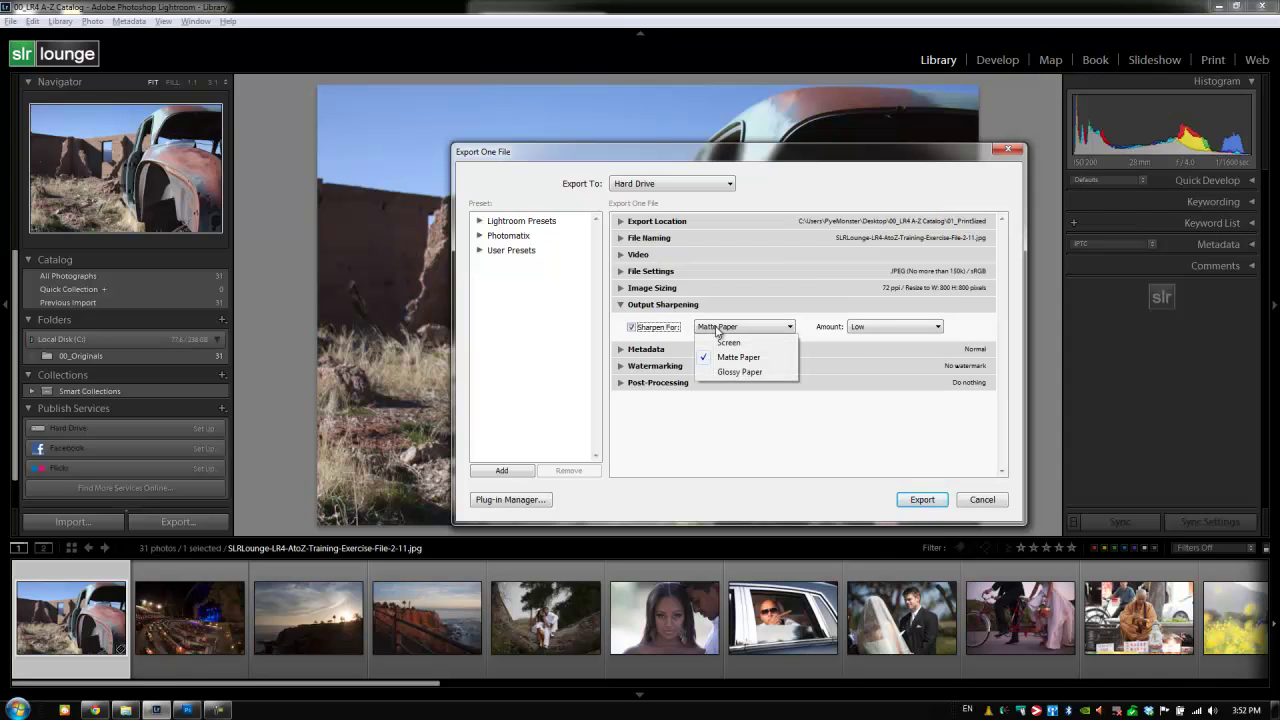
{"action": "left_click", "coordinate": [720, 341]}
{"action": "left_click", "coordinate": [731, 357]}
{"action": "left_click", "coordinate": [728, 330]}
{"action": "left_click", "coordinate": [727, 372]}
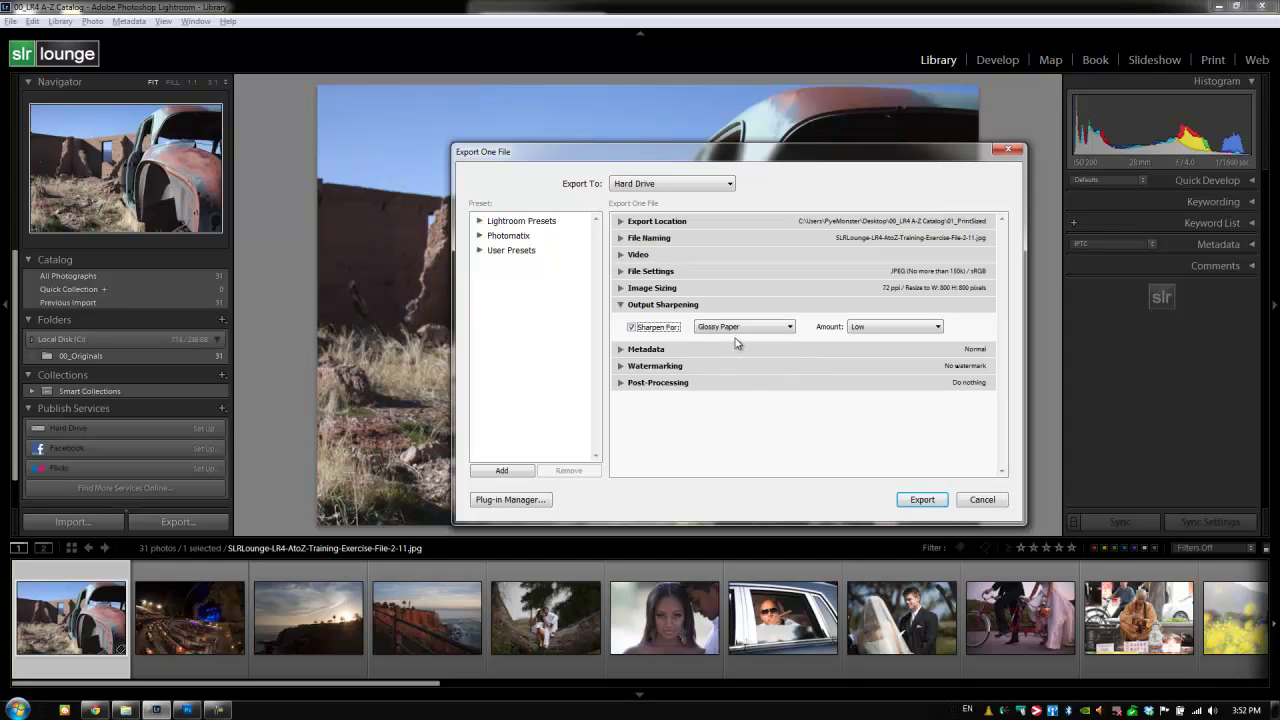
{"action": "left_click", "coordinate": [740, 330]}
{"action": "left_click", "coordinate": [735, 357]}
Set Sharpen For to Screen with the Amount left at Low
{"action": "left_click", "coordinate": [768, 334]}
{"action": "left_click", "coordinate": [762, 342]}
{"action": "left_click", "coordinate": [855, 328]}
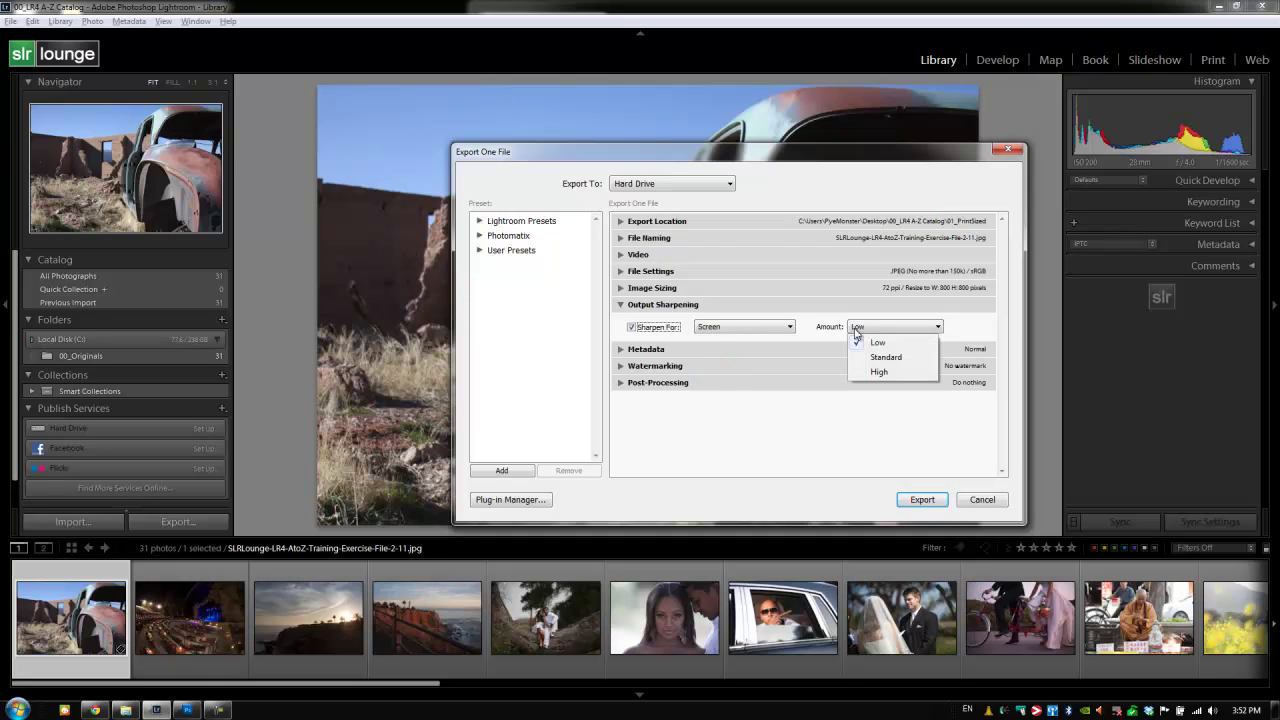
{"action": "left_click", "coordinate": [803, 325]}
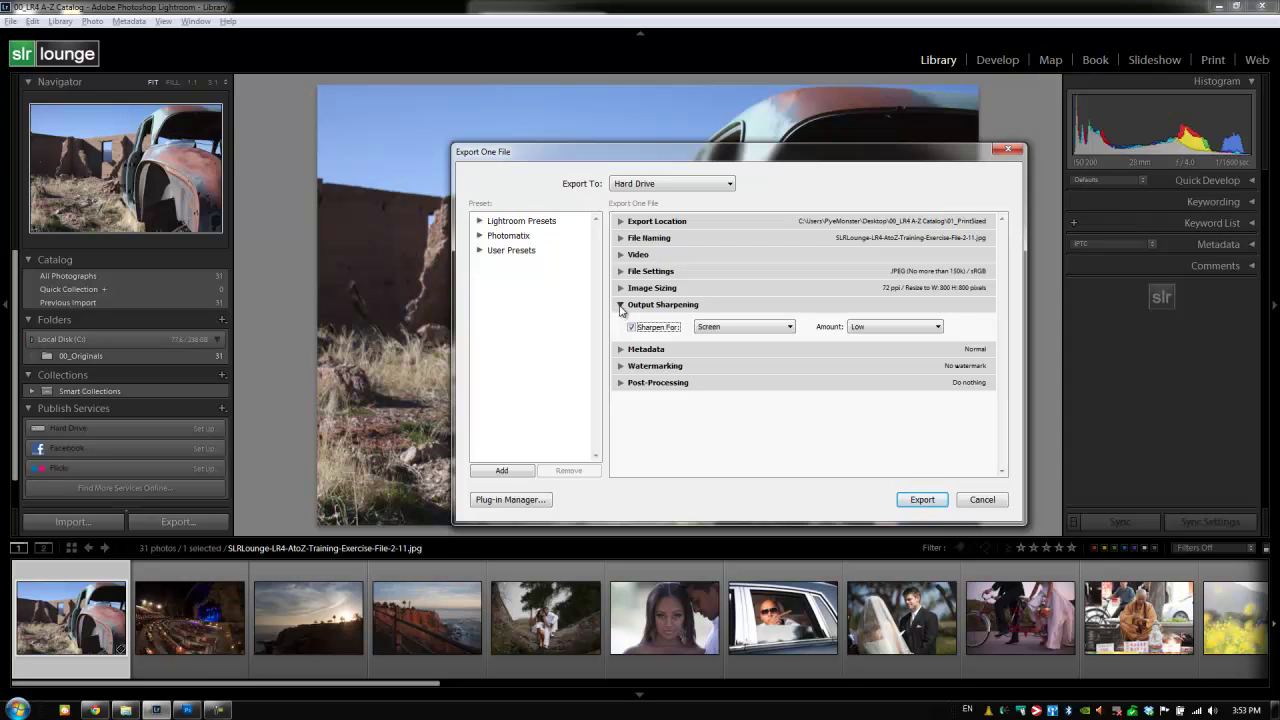
Expand Metadata, keep All metadata and tick Remove Location Info
{"action": "left_click", "coordinate": [620, 305]}
{"action": "left_click", "coordinate": [620, 321]}
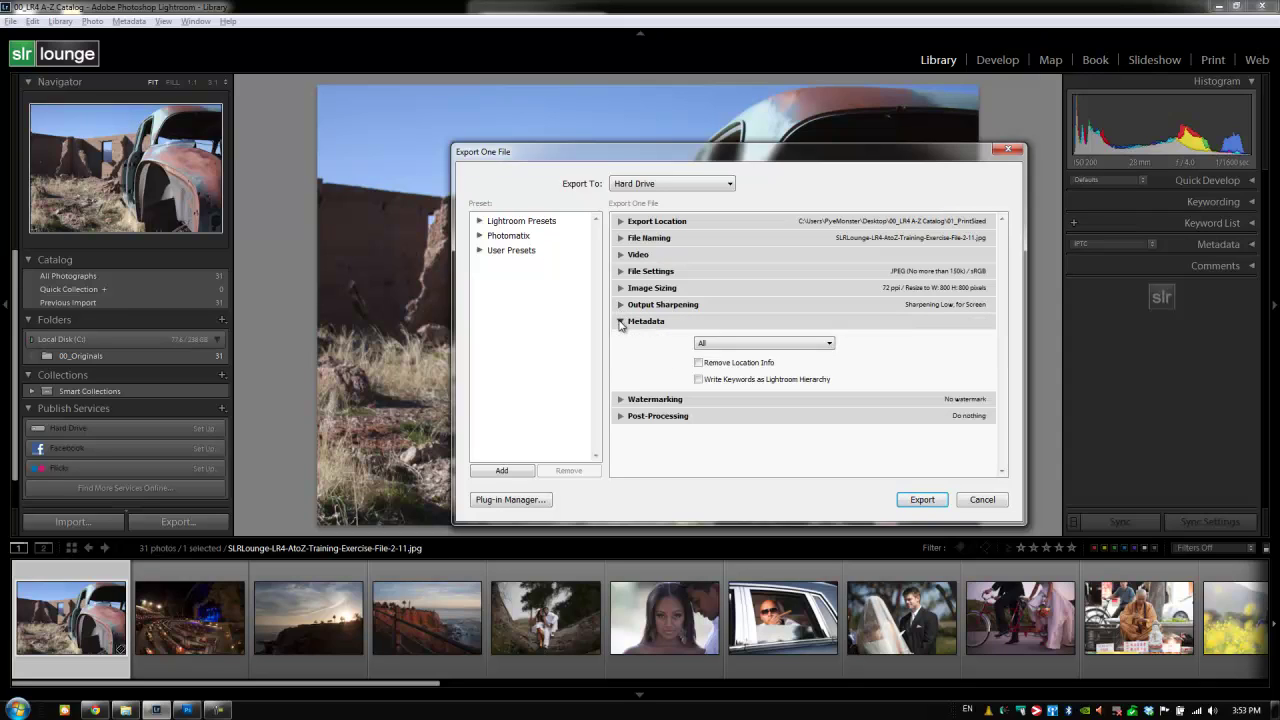
{"action": "left_click", "coordinate": [734, 344]}
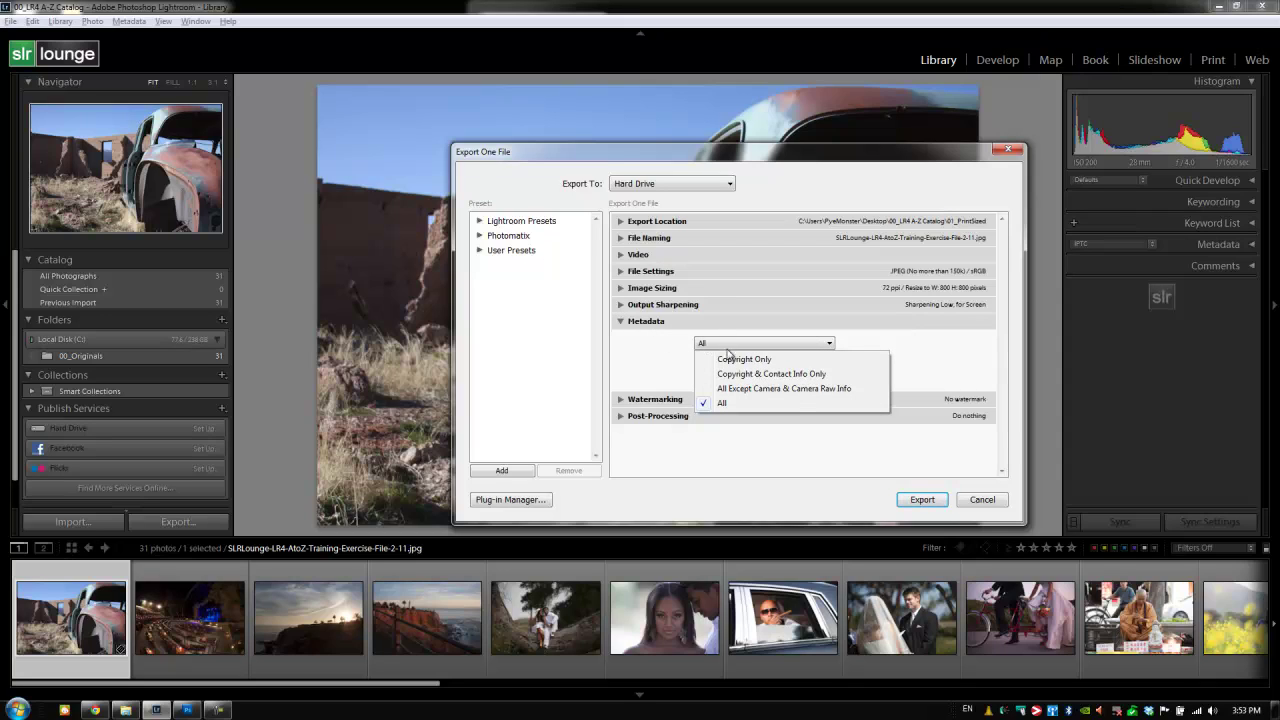
{"action": "left_click", "coordinate": [667, 376]}
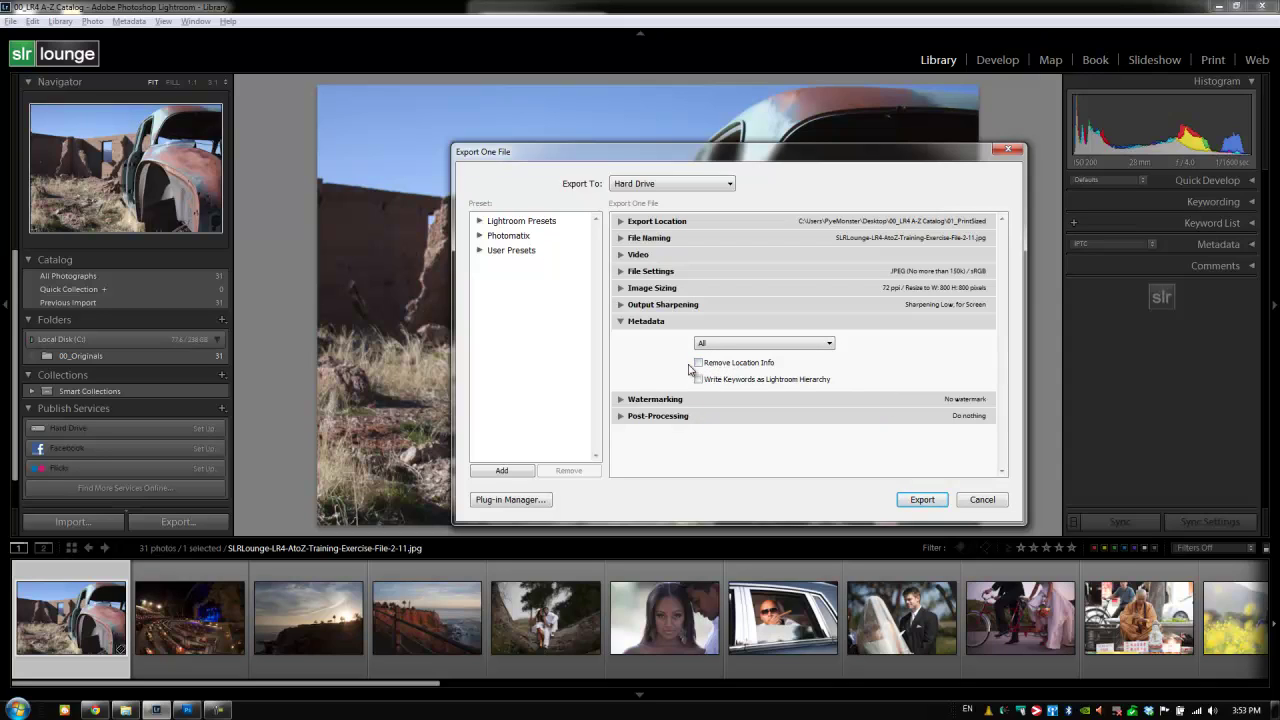
{"action": "left_click", "coordinate": [699, 362]}
Try Copyright Only, then return metadata to All and collapse the section
{"action": "left_click", "coordinate": [716, 346]}
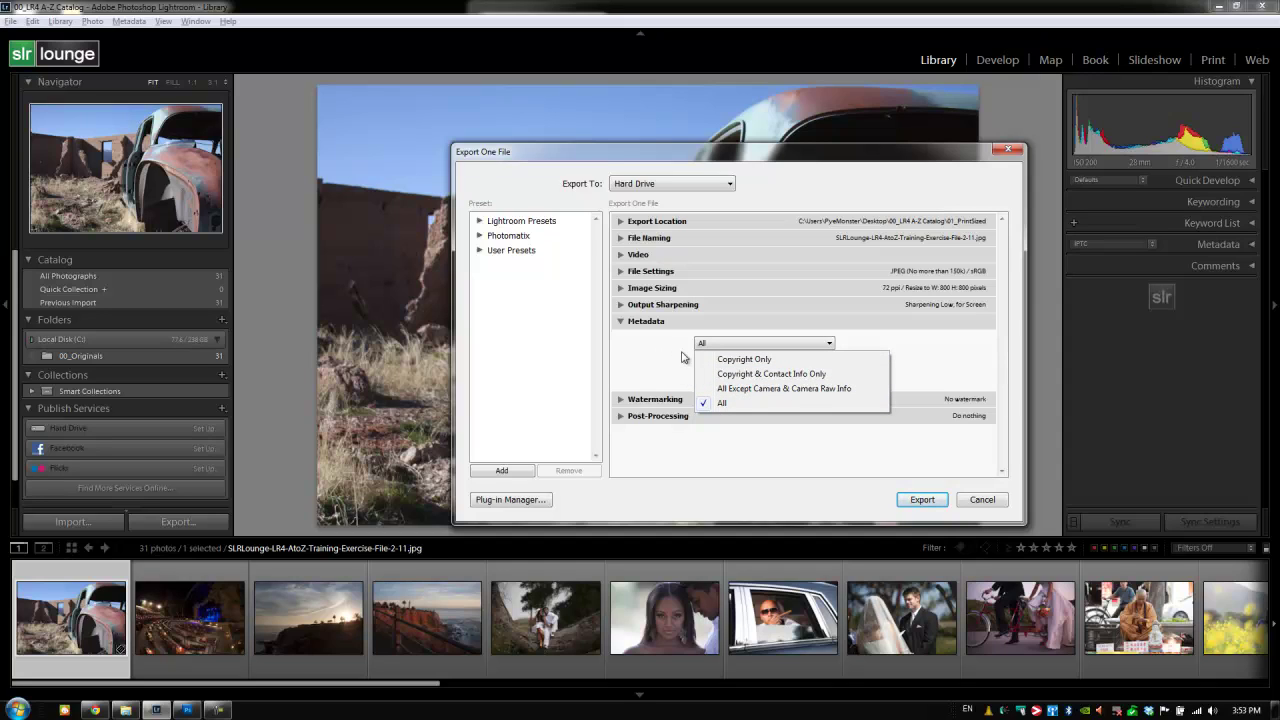
{"action": "left_click", "coordinate": [733, 362]}
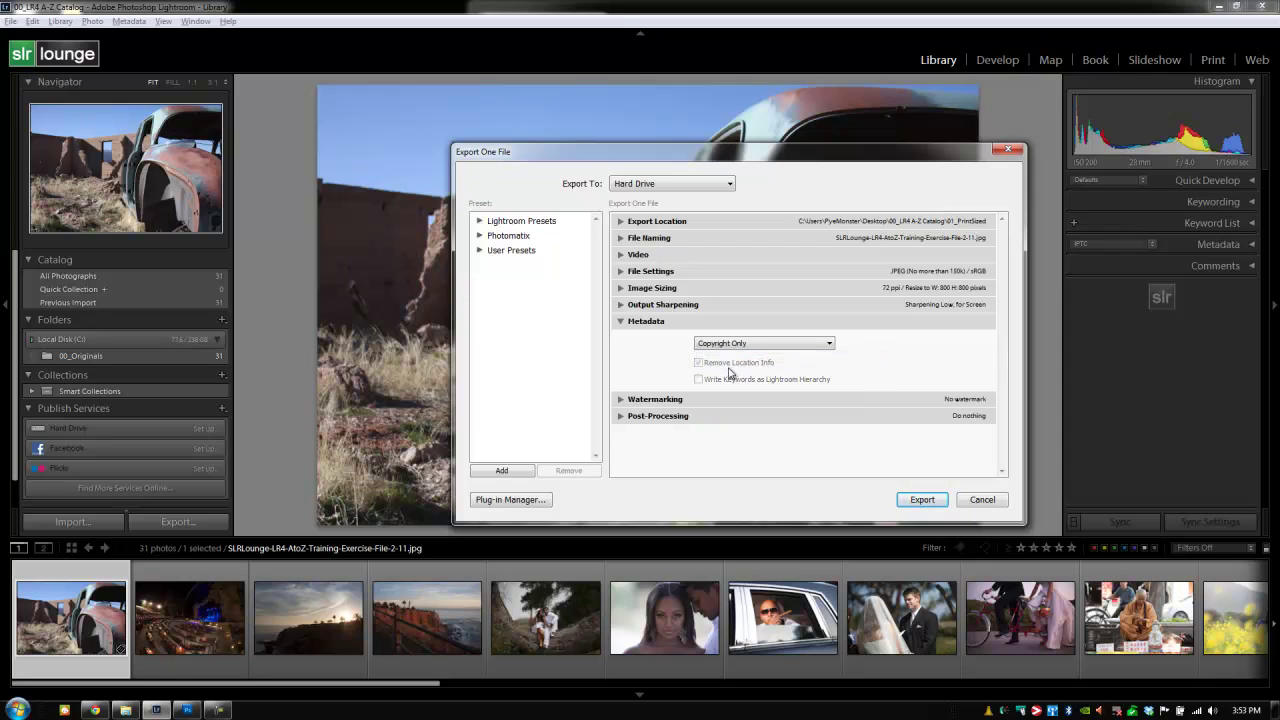
{"action": "left_click", "coordinate": [726, 343]}
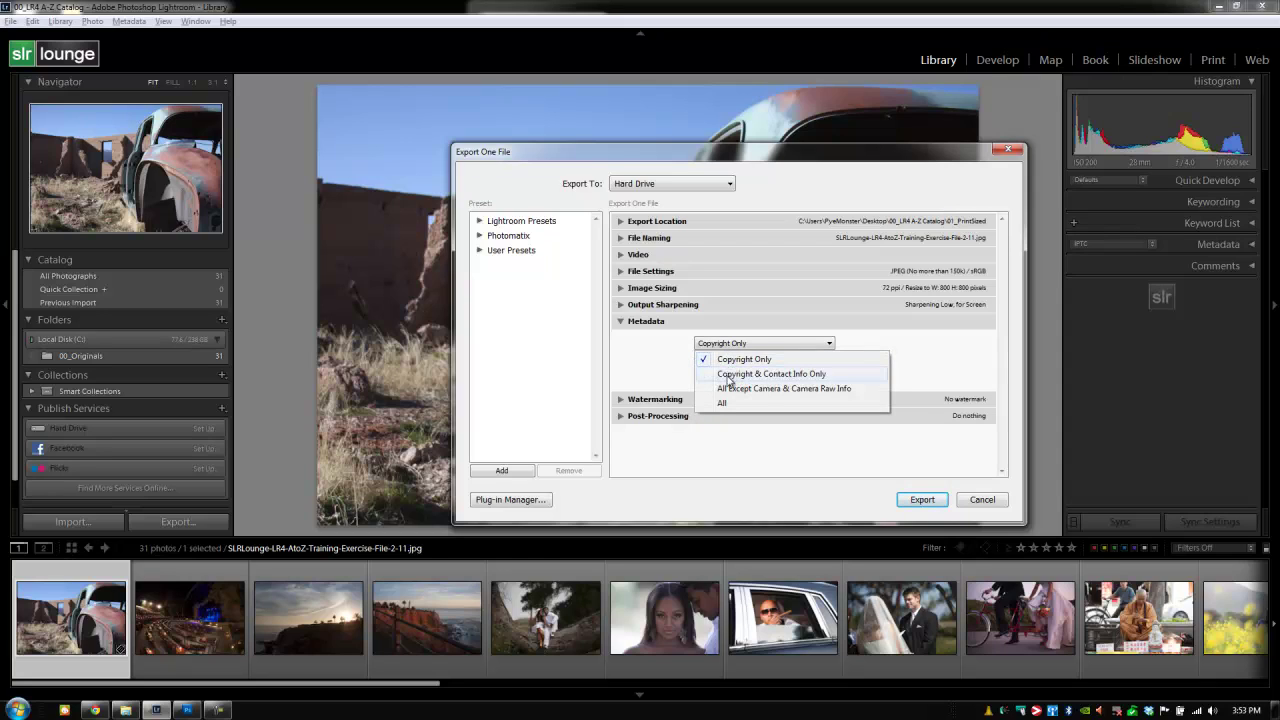
{"action": "left_click", "coordinate": [725, 359]}
{"action": "left_click", "coordinate": [725, 343]}
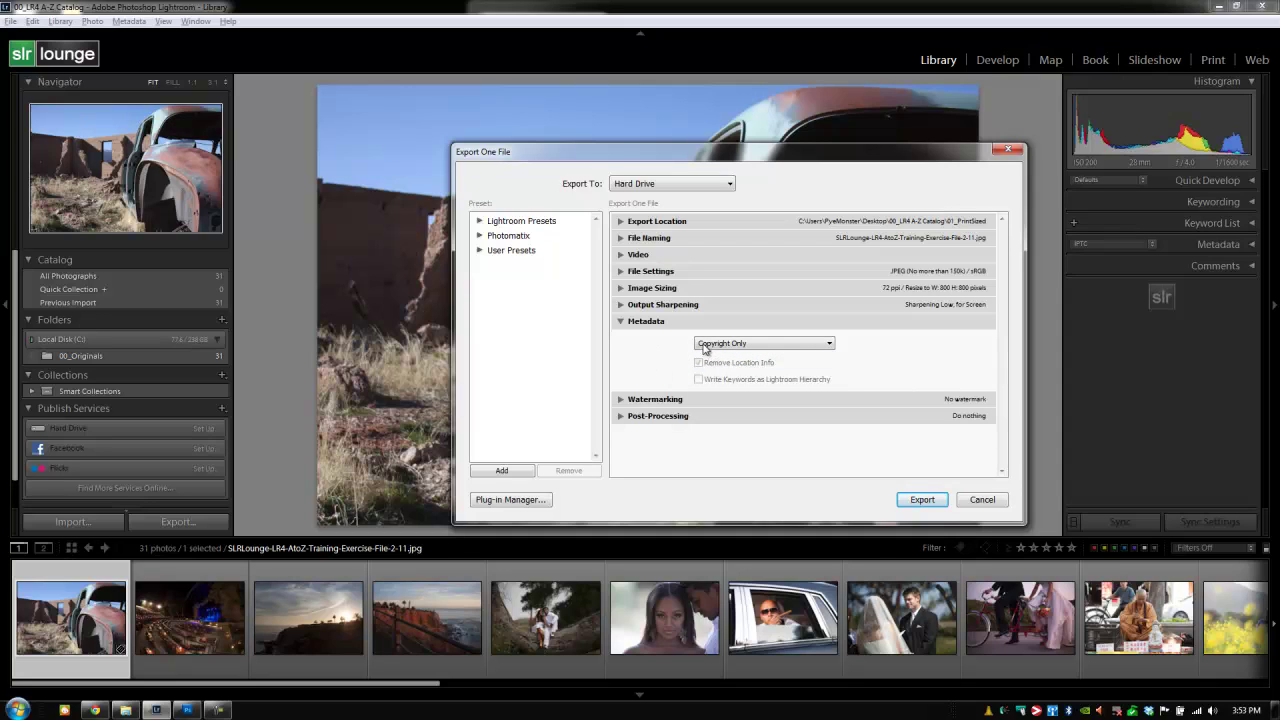
{"action": "left_click", "coordinate": [705, 345]}
{"action": "left_click", "coordinate": [708, 401]}
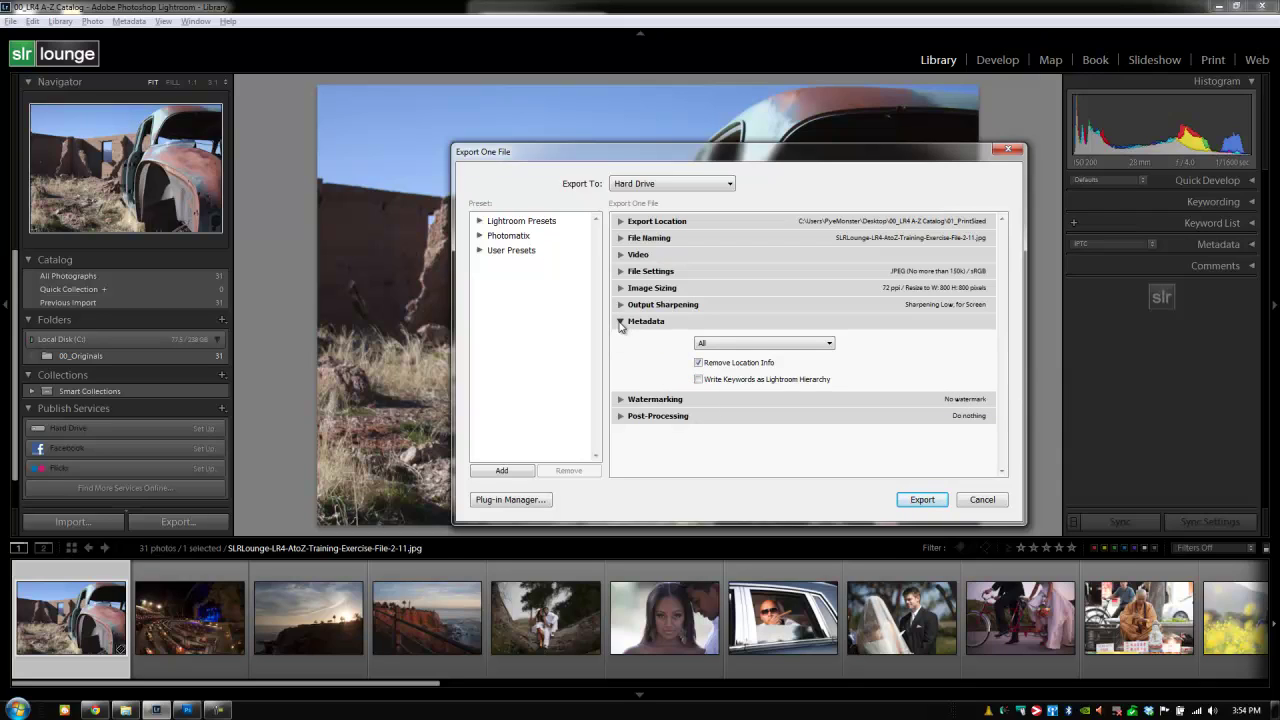
{"action": "left_click", "coordinate": [620, 322]}
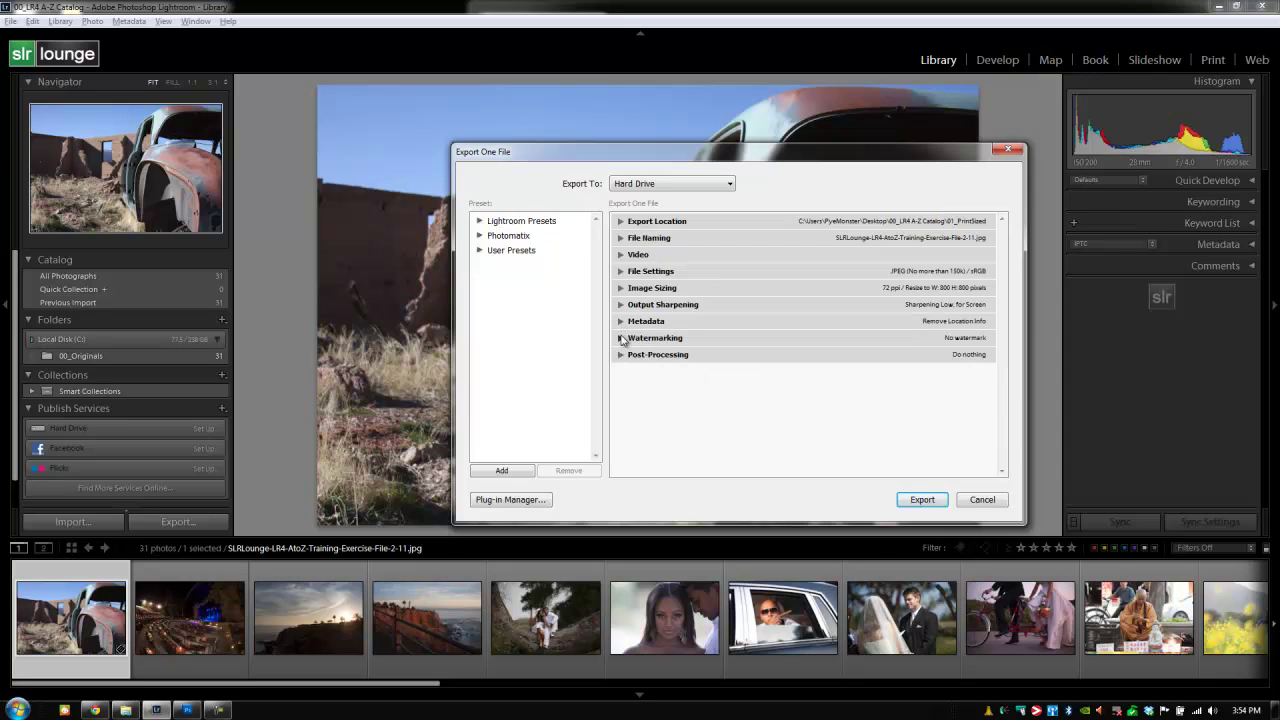
{"action": "left_click", "coordinate": [621, 338]}
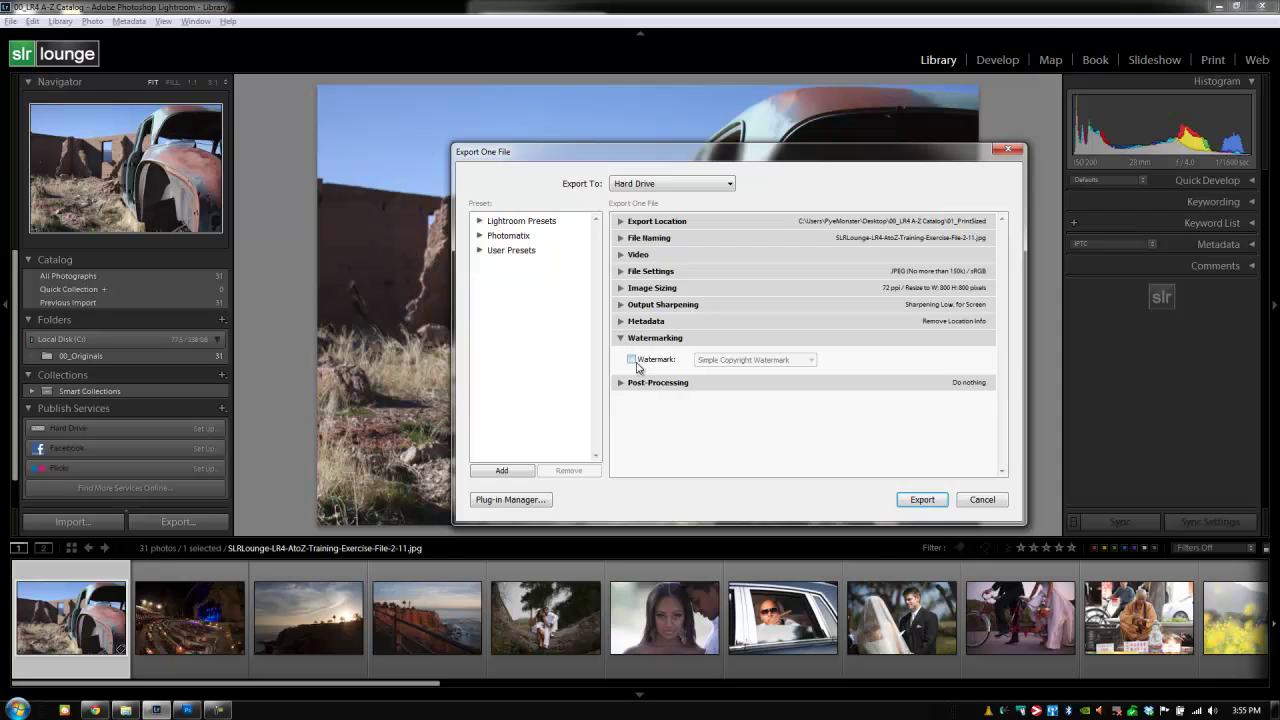
{"action": "left_click", "coordinate": [634, 361]}
{"action": "left_click", "coordinate": [729, 364]}
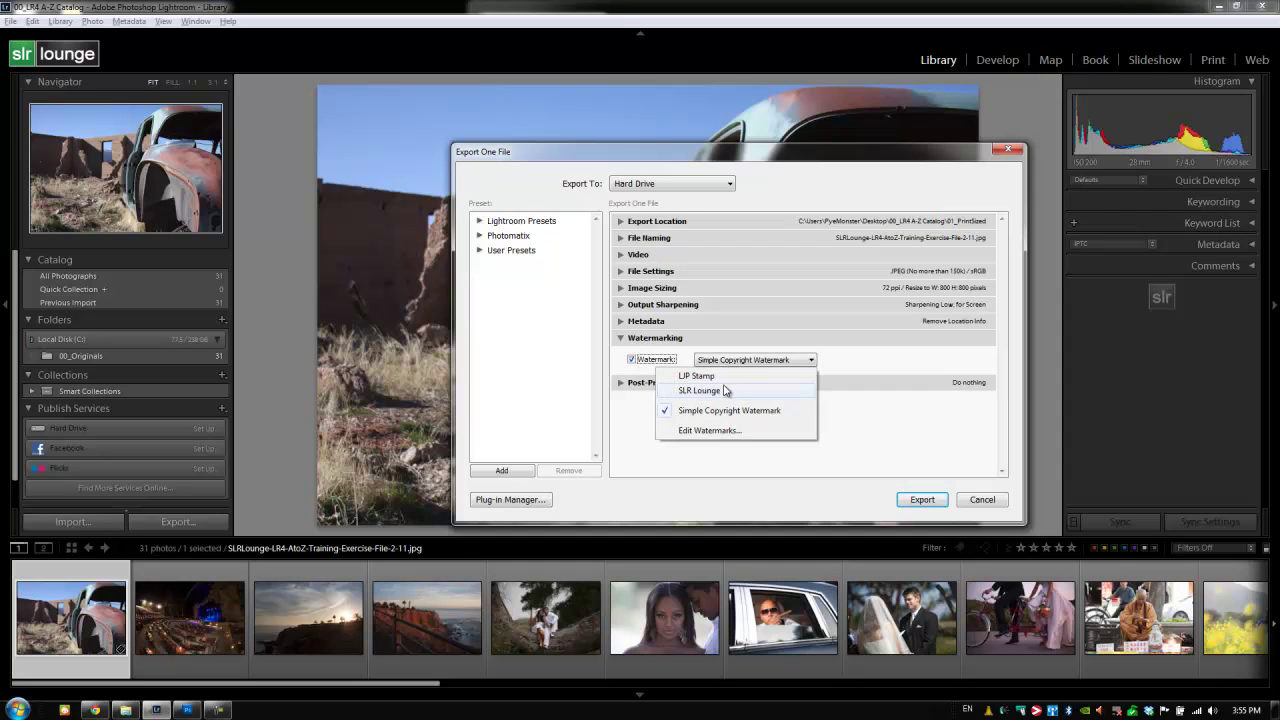
{"action": "left_click", "coordinate": [725, 390]}
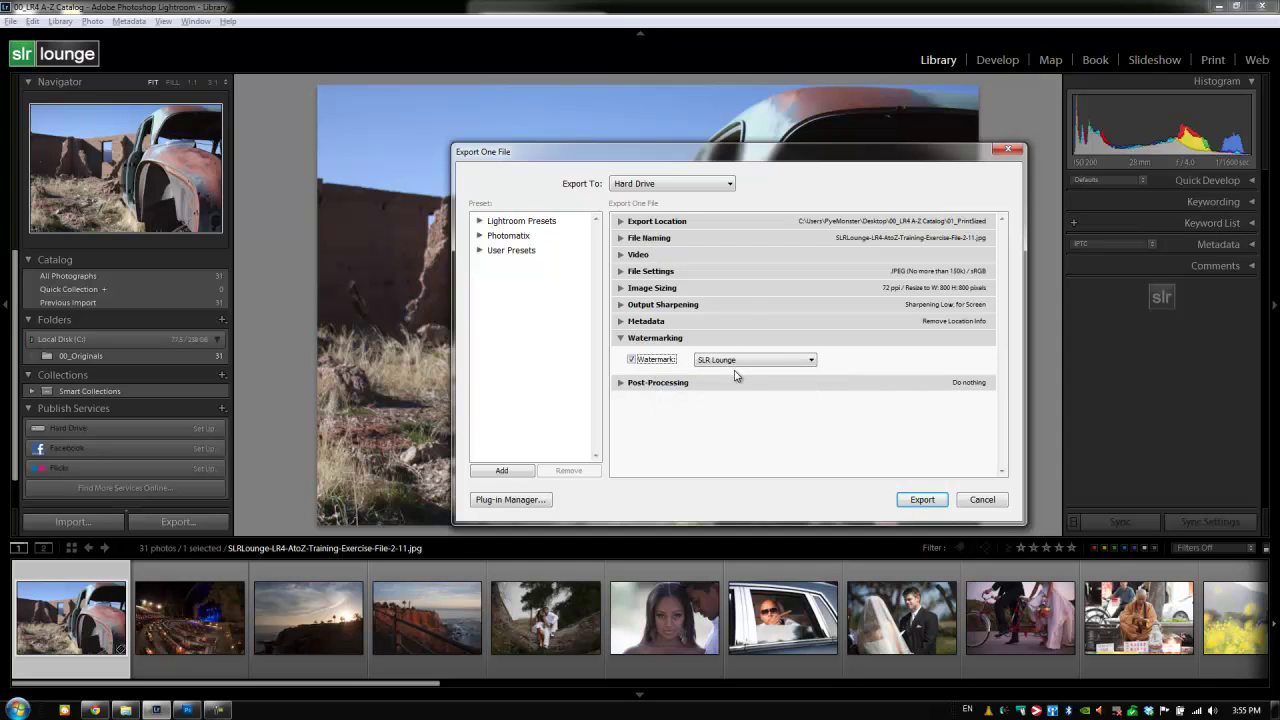
{"action": "left_click", "coordinate": [632, 360]}
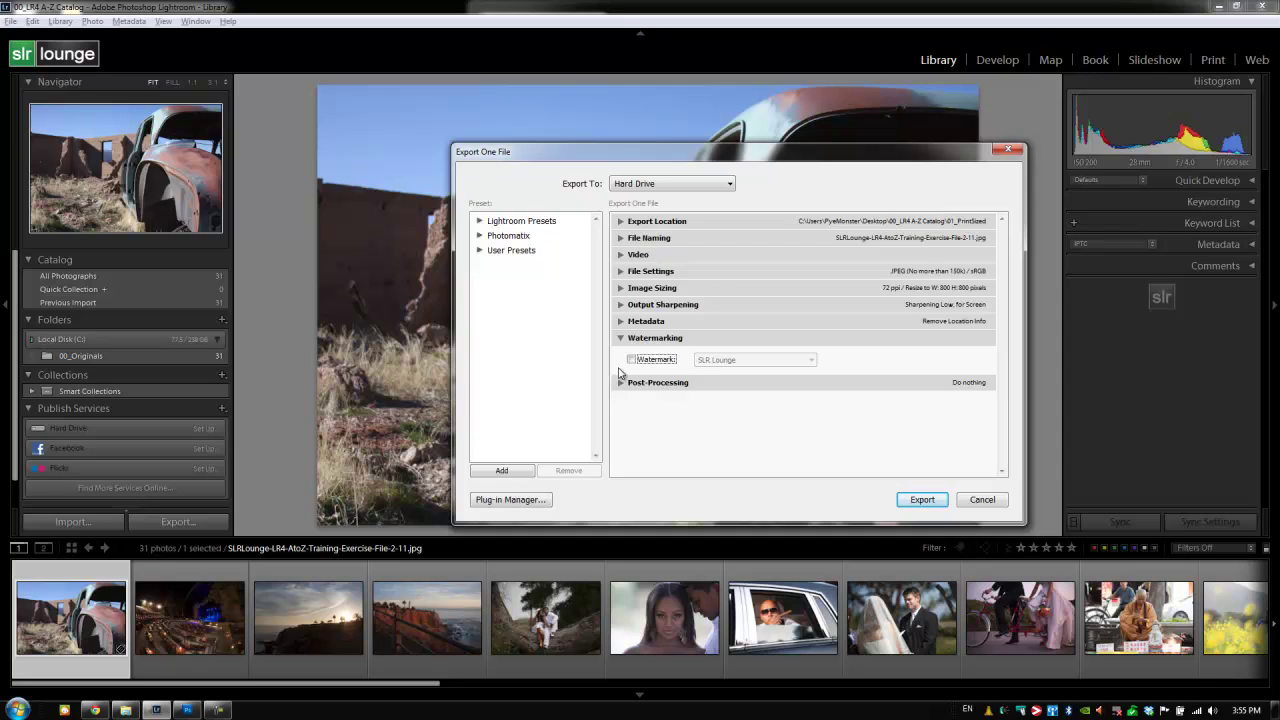
Under Post-Processing, set After Export to Show in Explorer
{"action": "left_click", "coordinate": [620, 338]}
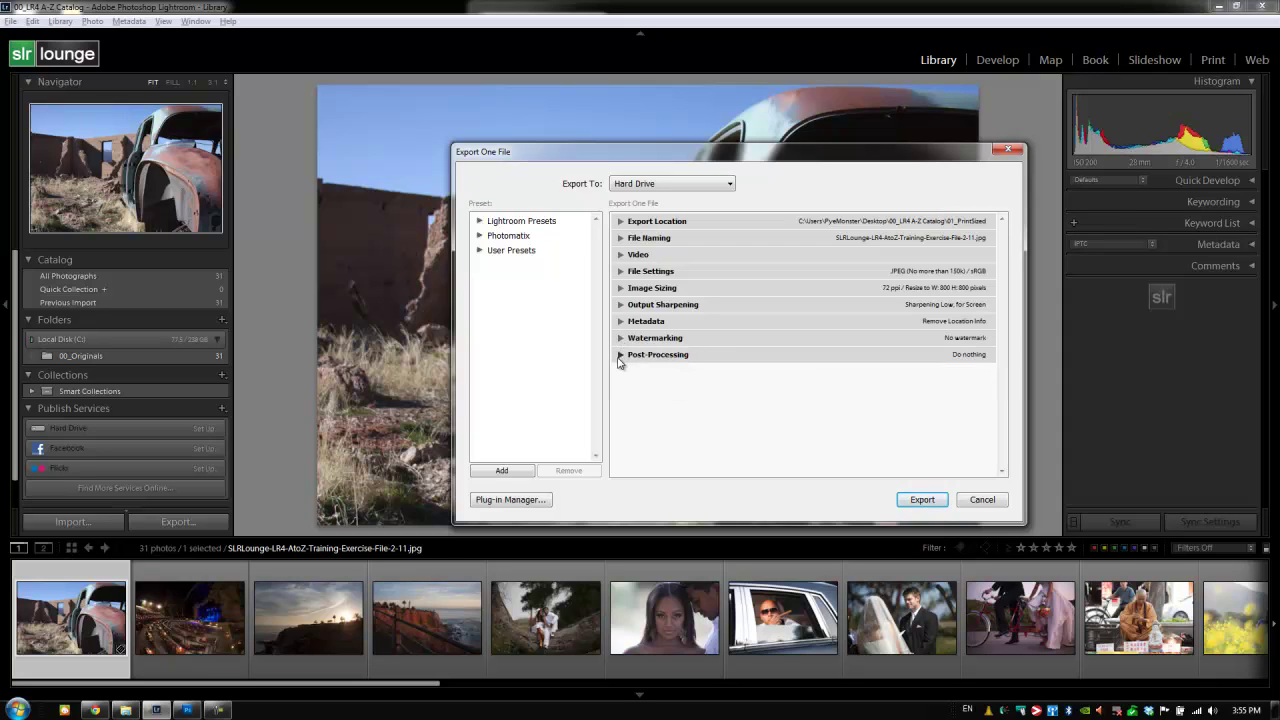
{"action": "left_click", "coordinate": [619, 356]}
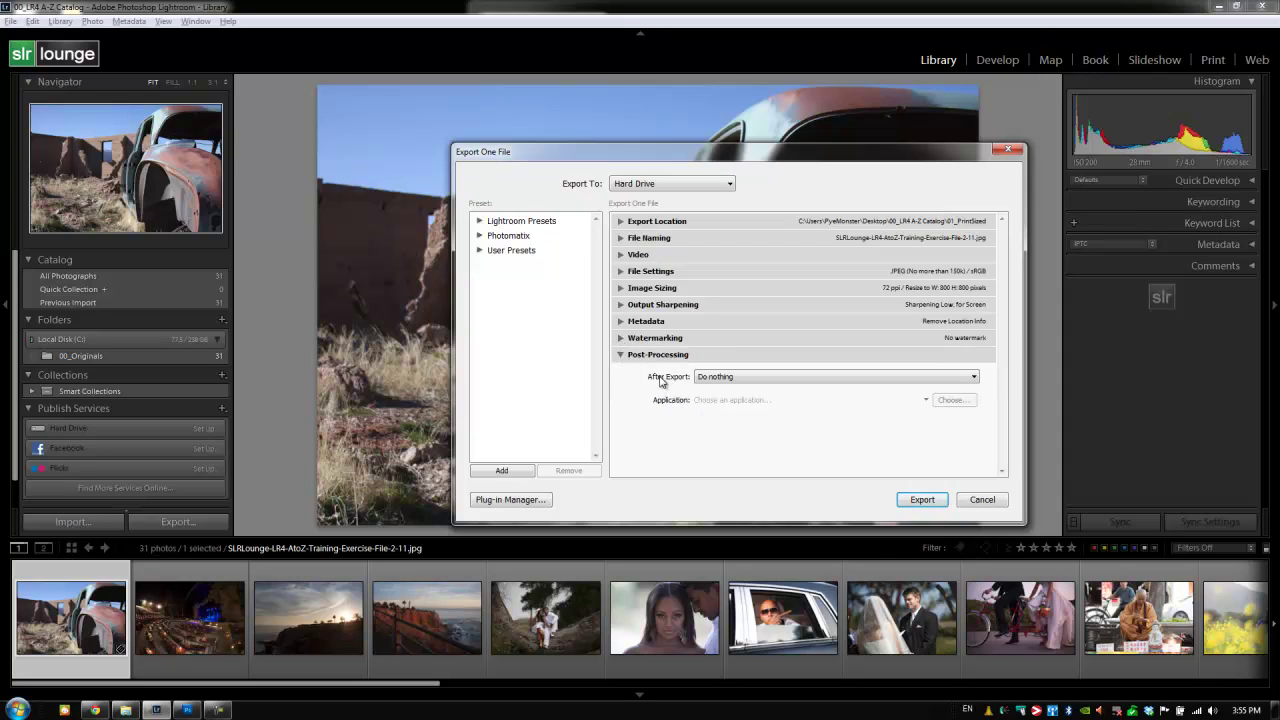
{"action": "left_click", "coordinate": [715, 378]}
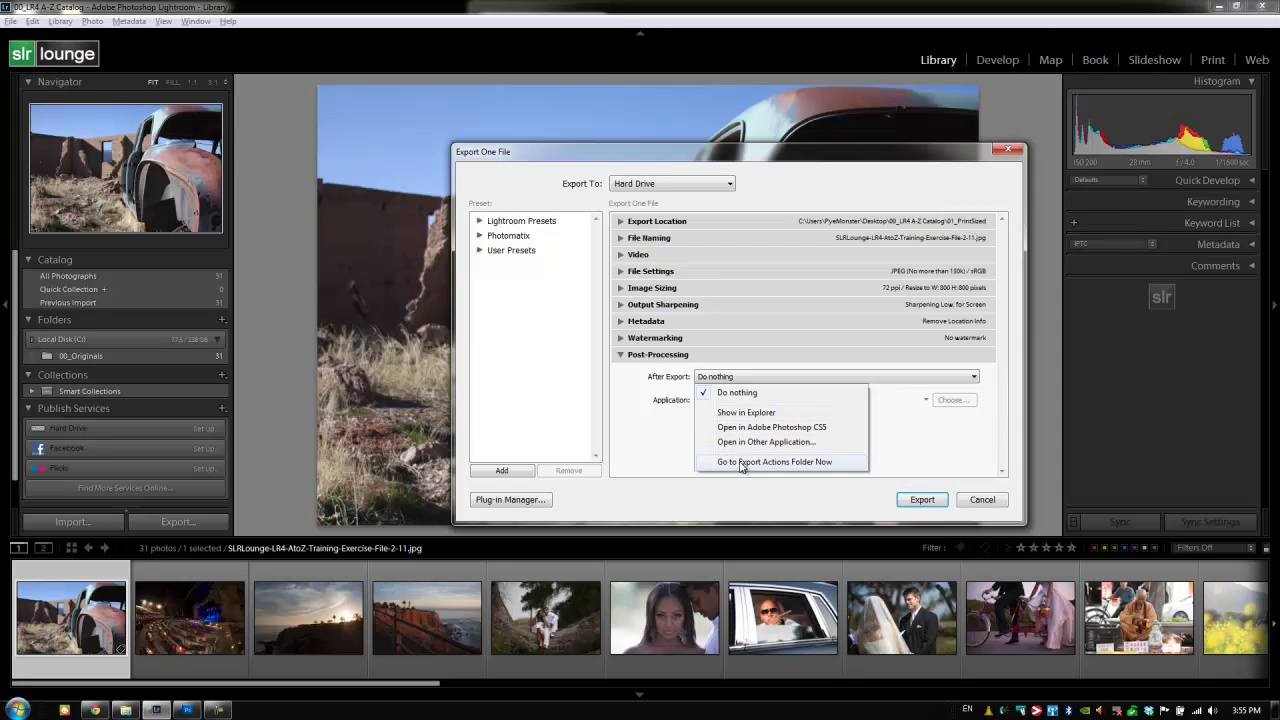
{"action": "left_click", "coordinate": [666, 451]}
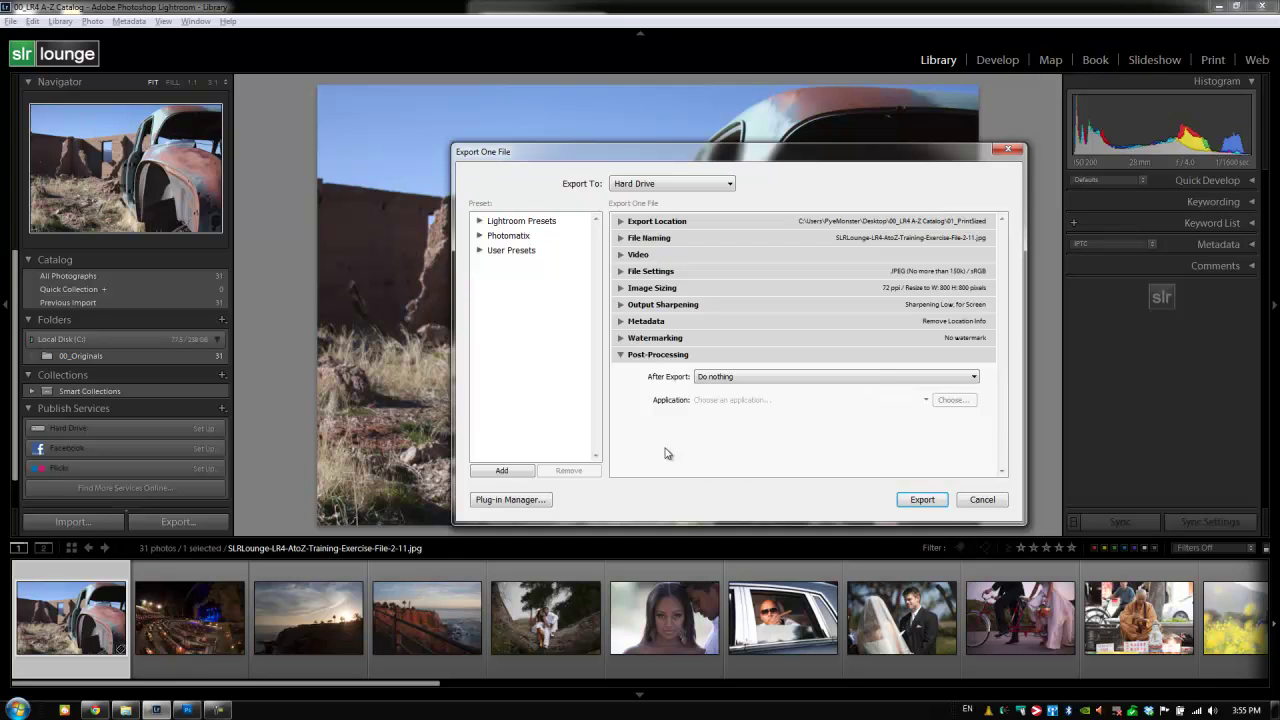
{"action": "left_click", "coordinate": [717, 382]}
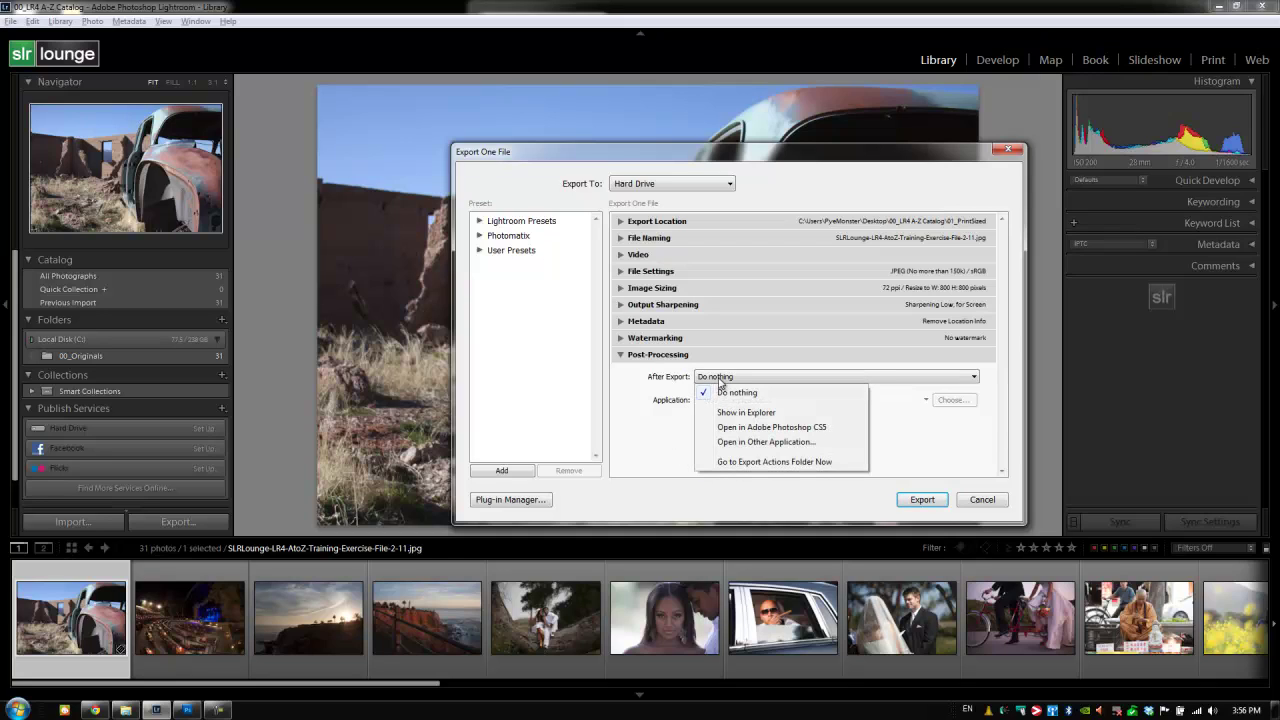
{"action": "left_click", "coordinate": [722, 416]}
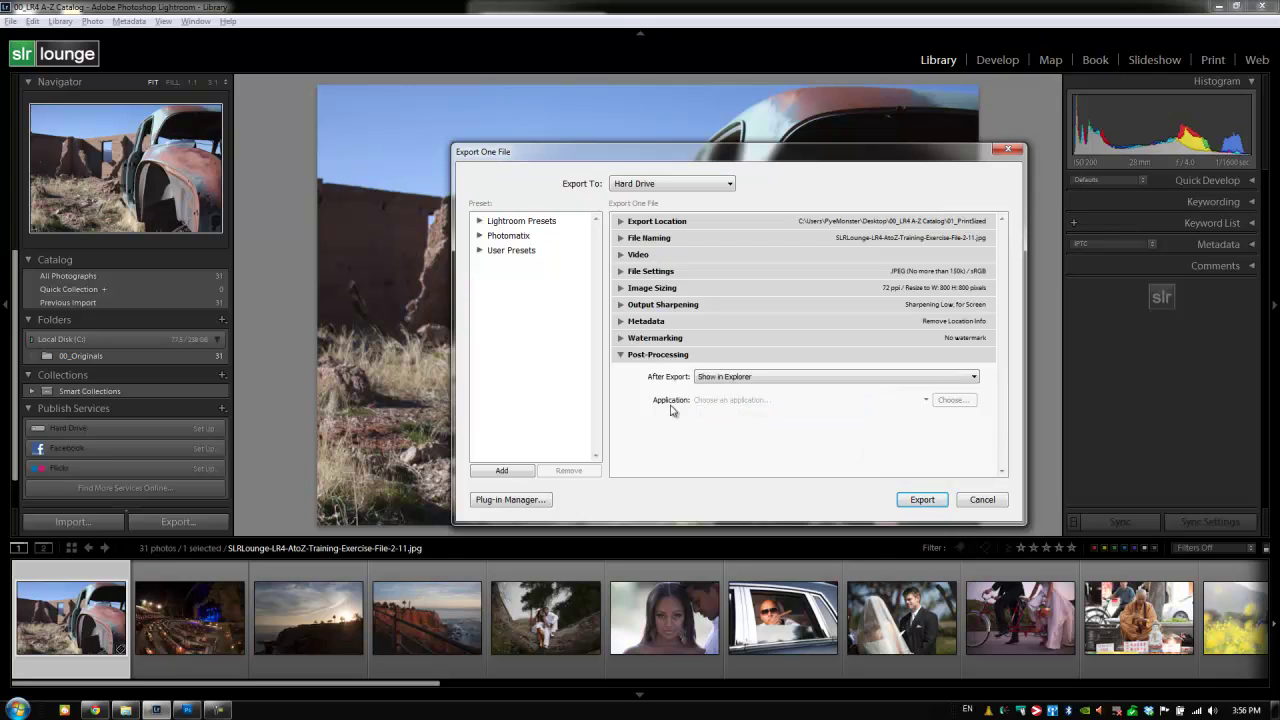
{"action": "left_click", "coordinate": [724, 382]}
{"action": "left_click", "coordinate": [726, 441]}
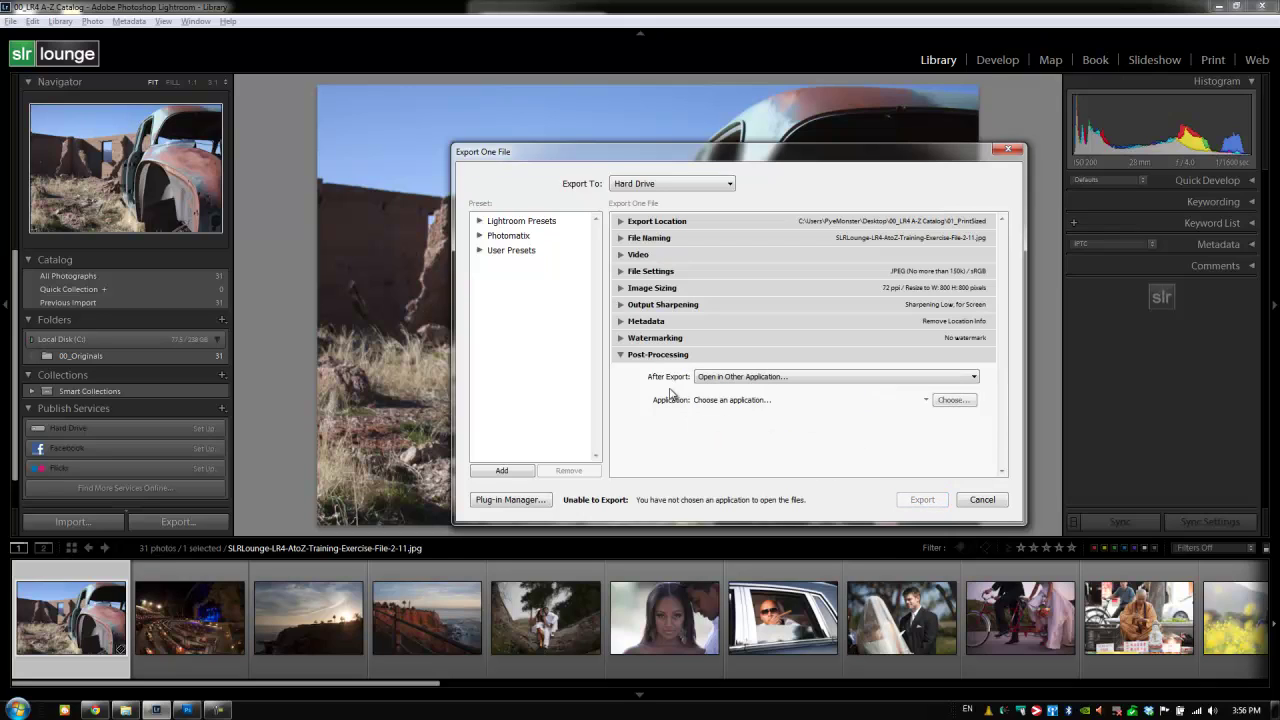
{"action": "left_click", "coordinate": [787, 381]}
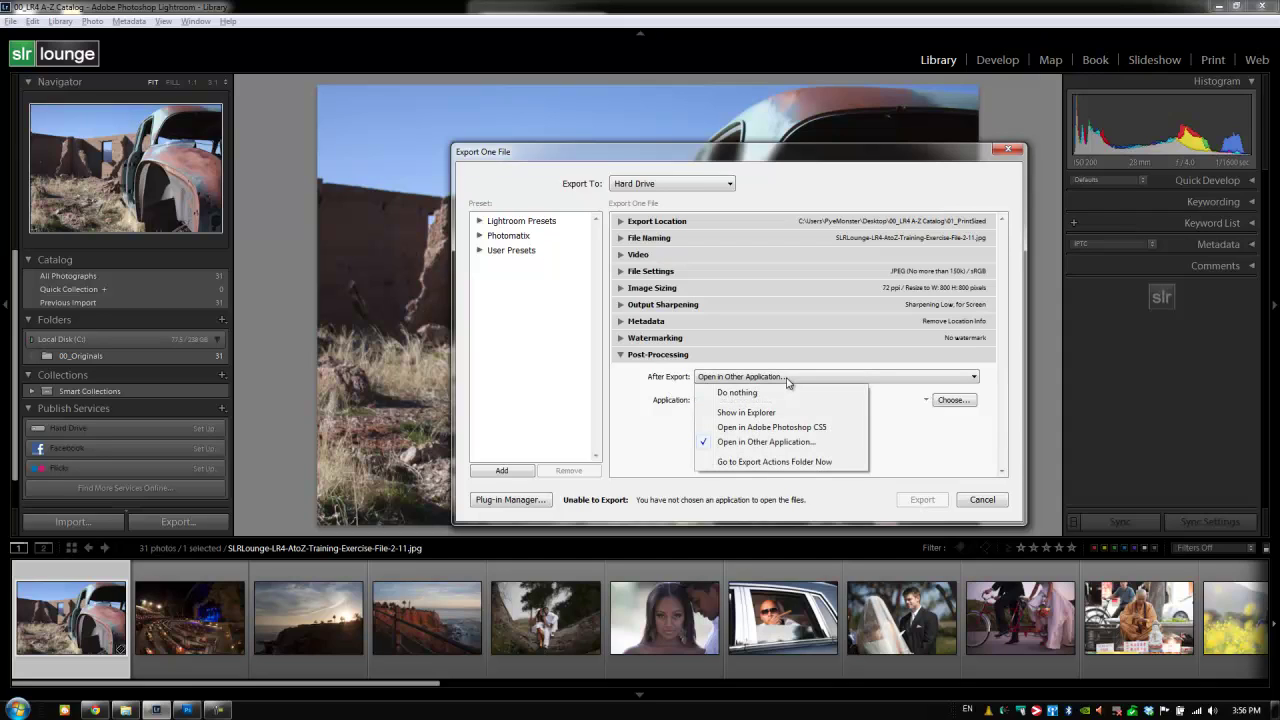
{"action": "left_click", "coordinate": [746, 413]}
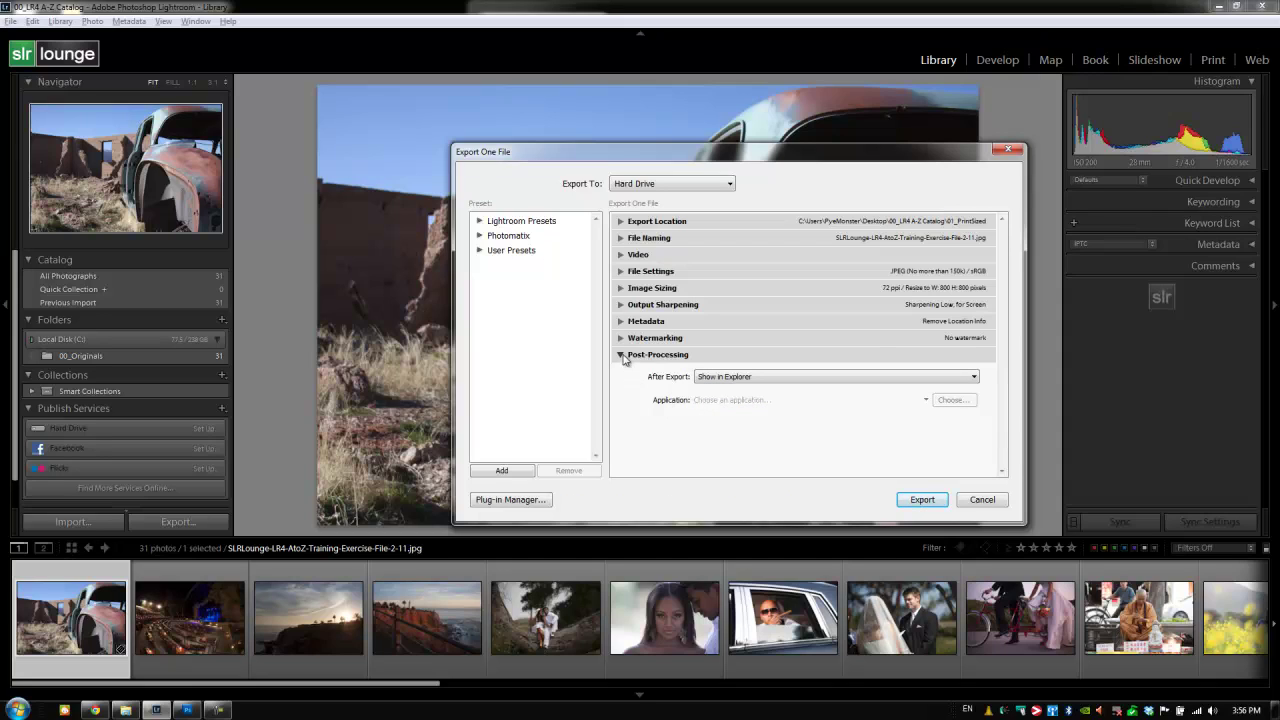